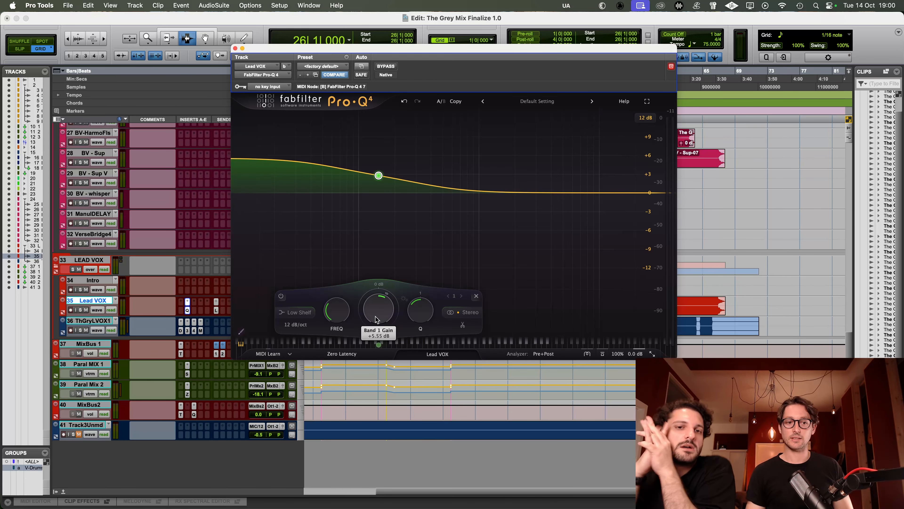
# Step: Compare the Lead VOX EQ bypassed and active during playback, and raise its low shelf gain to about +6.8 dB
pyautogui.press('space')
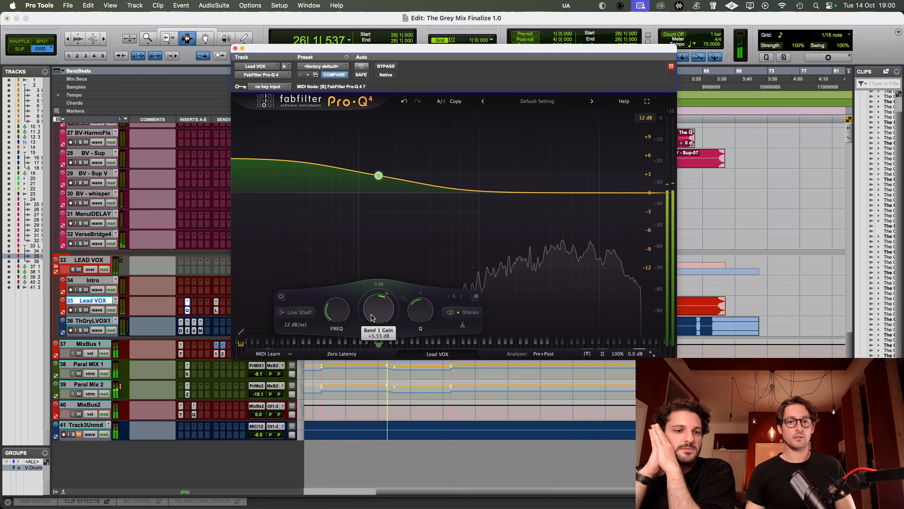
pyautogui.click(385, 66)
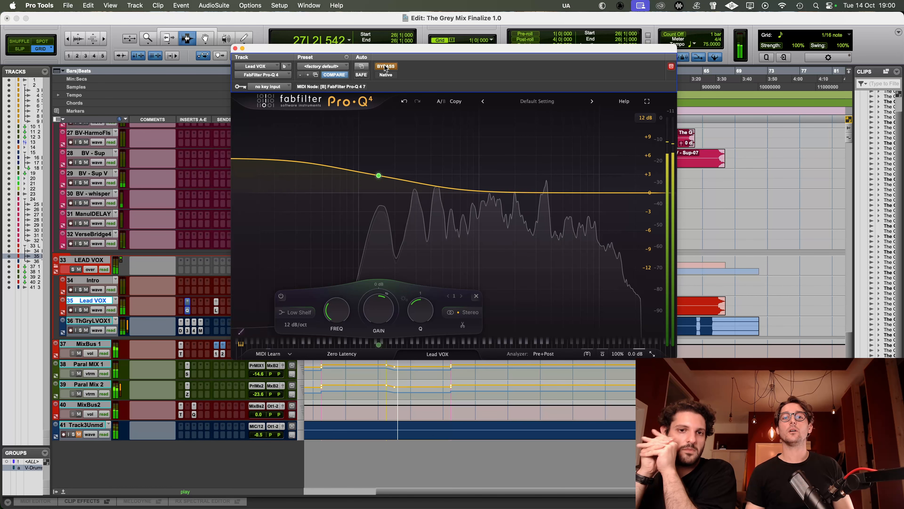
pyautogui.click(385, 66)
pyautogui.click(386, 66)
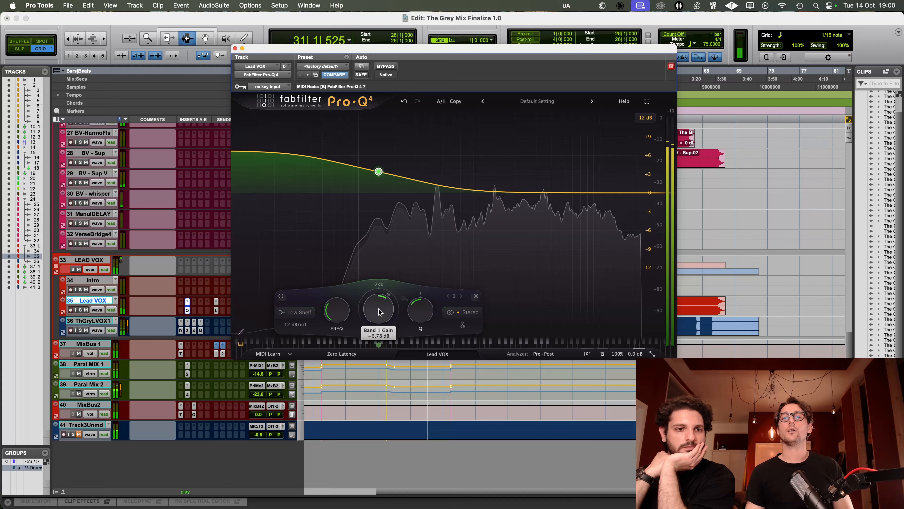
pyautogui.press('space')
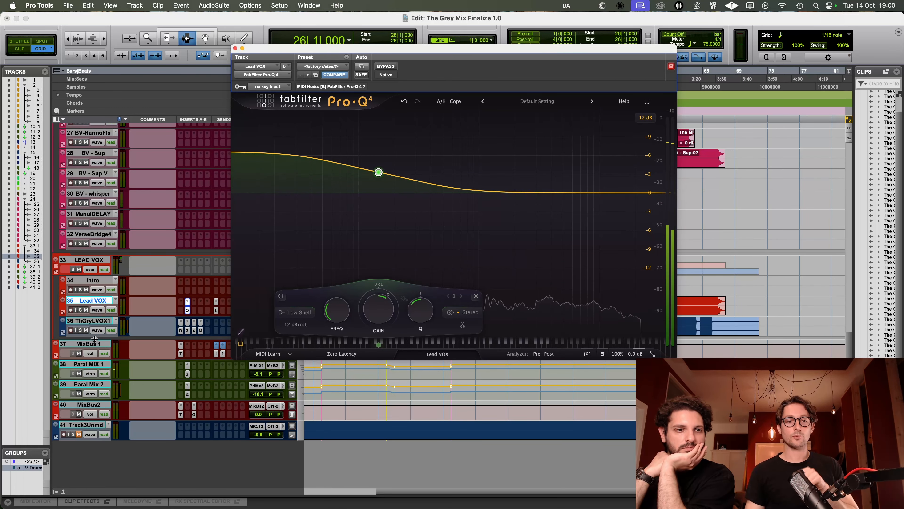
# Step: Solo the Lead VOX and ThGryLVOX1 tracks for a playback check
pyautogui.click(92, 321)
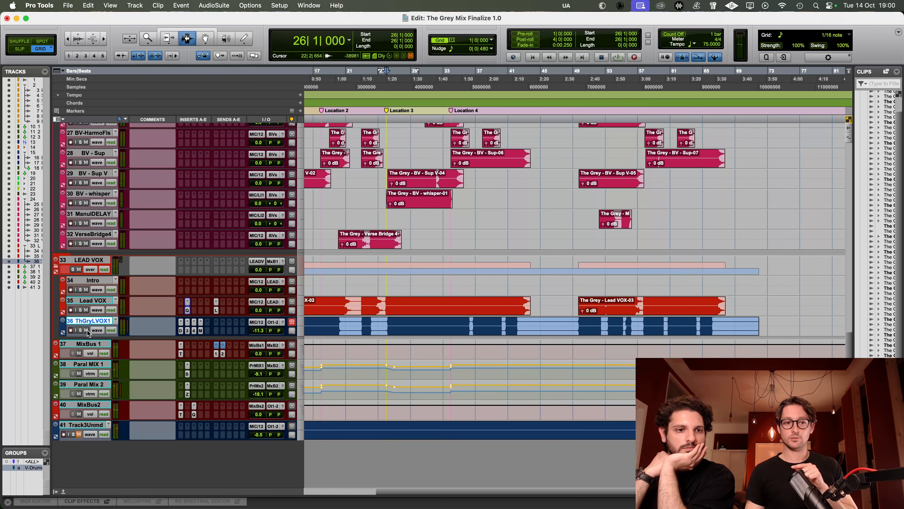
pyautogui.click(81, 330)
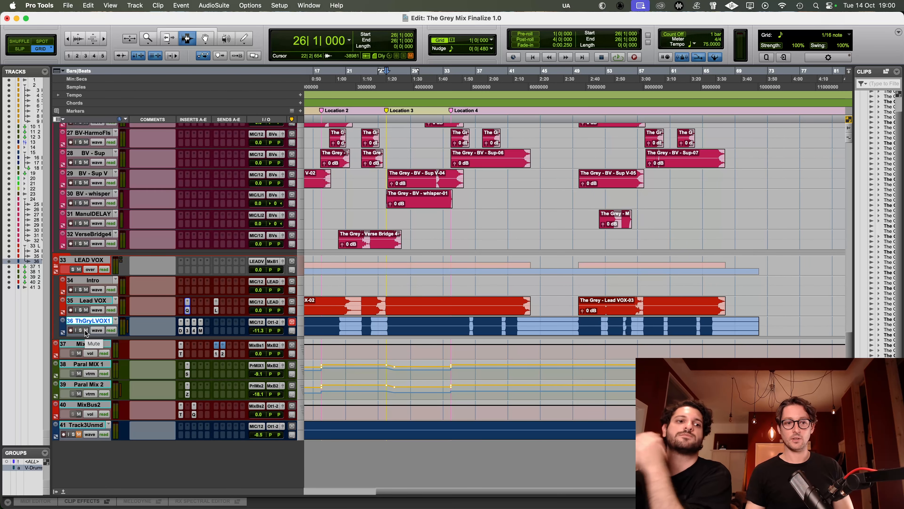
pyautogui.press('space')
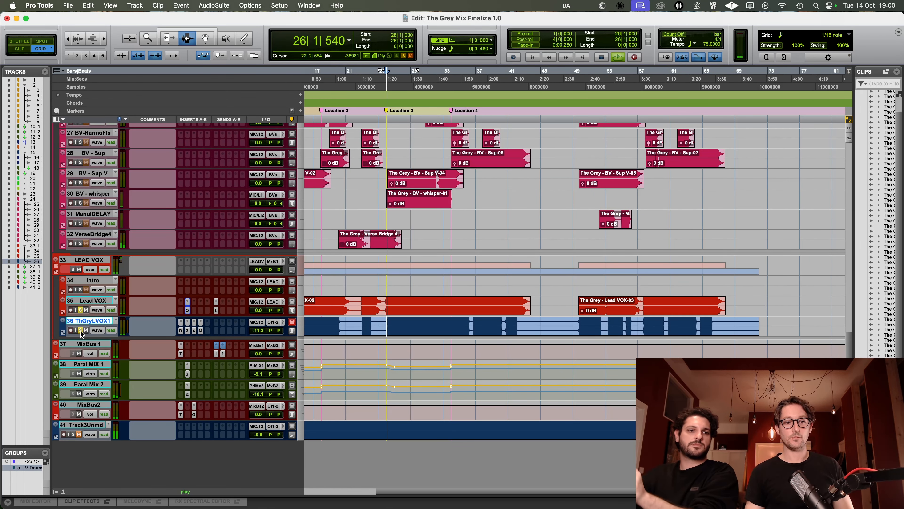
pyautogui.press('space')
# Step: Listen closely to both soloed lead vocals in the passage leading up to Location 3
pyautogui.click(390, 311)
pyautogui.press('t')
pyautogui.press('t')
pyautogui.press('t')
pyautogui.press('t')
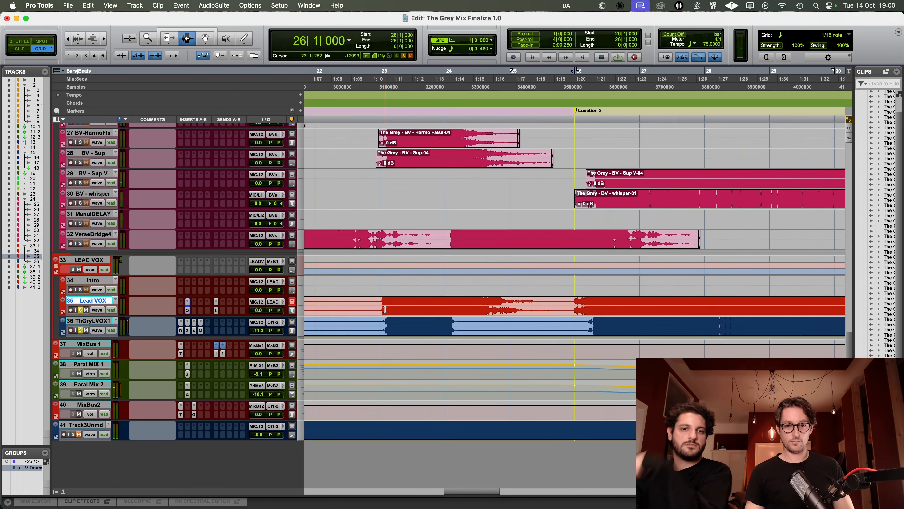
pyautogui.click(487, 304)
pyautogui.press('space')
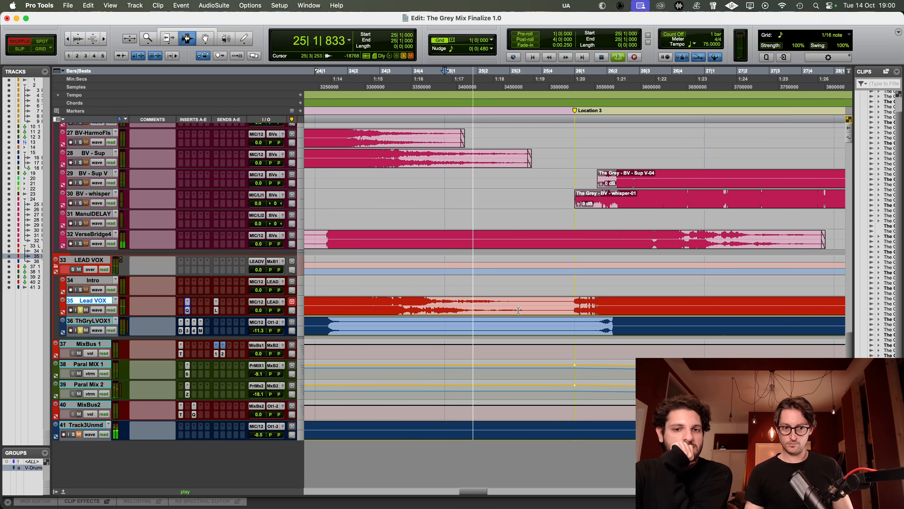
# Step: Clear the unwanted audio around the Location 3 gap from ThGryLVOX1 and Lead VOX, with a short fade-out on the Lead VOX clip
pyautogui.moveTo(613, 323); pyautogui.dragTo(333, 321)
pyautogui.press('Delete')
pyautogui.moveTo(599, 306); pyautogui.dragTo(567, 307)
pyautogui.press('Delete')
# Step: Turn off solo on both lead vocal tracks to hear the edited passage in the full mix
pyautogui.click(80, 310)
pyautogui.click(80, 331)
pyautogui.press('r')
pyautogui.press('r')
pyautogui.press('r')
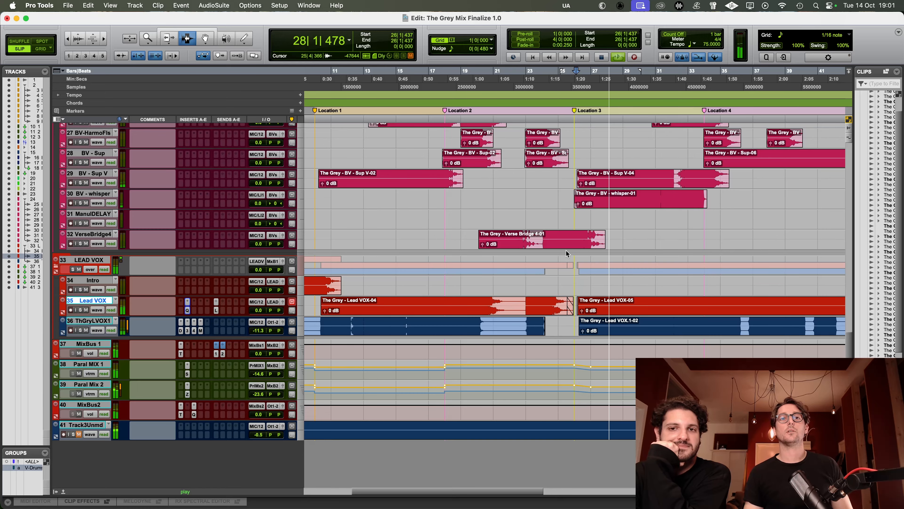
# Step: In the Mix window, mute the Tape delay and Plate reverb in ThGryLVOX1's CLA Epic, leaving only Crowd active
pyautogui.press('super+equal')
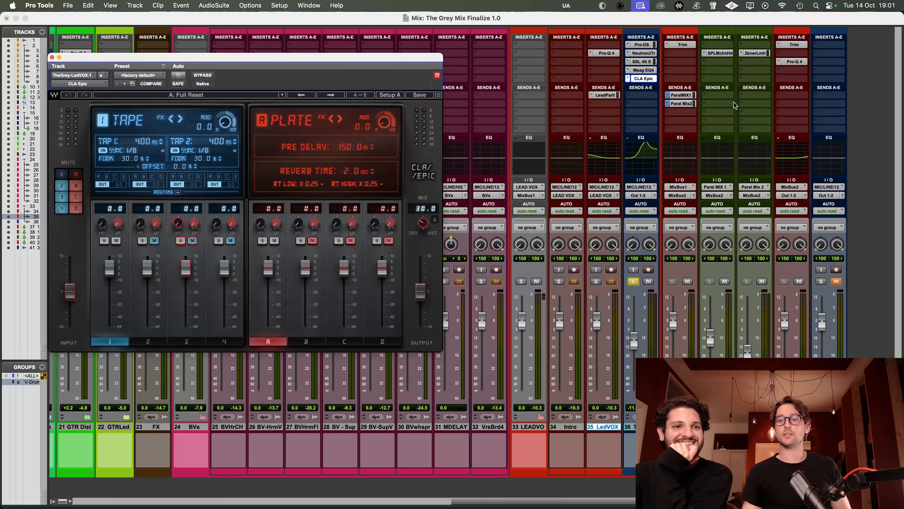
pyautogui.moveTo(263, 58); pyautogui.dragTo(341, 53)
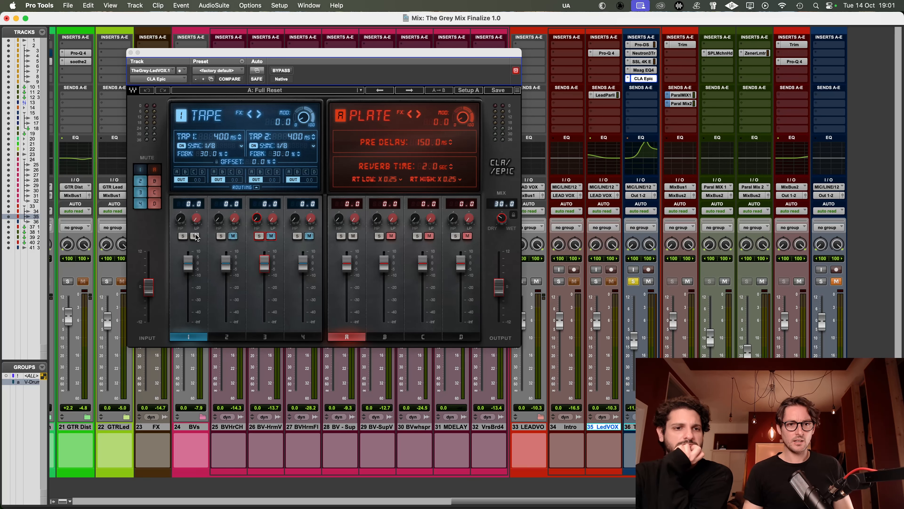
pyautogui.click(208, 239)
pyautogui.click(207, 241)
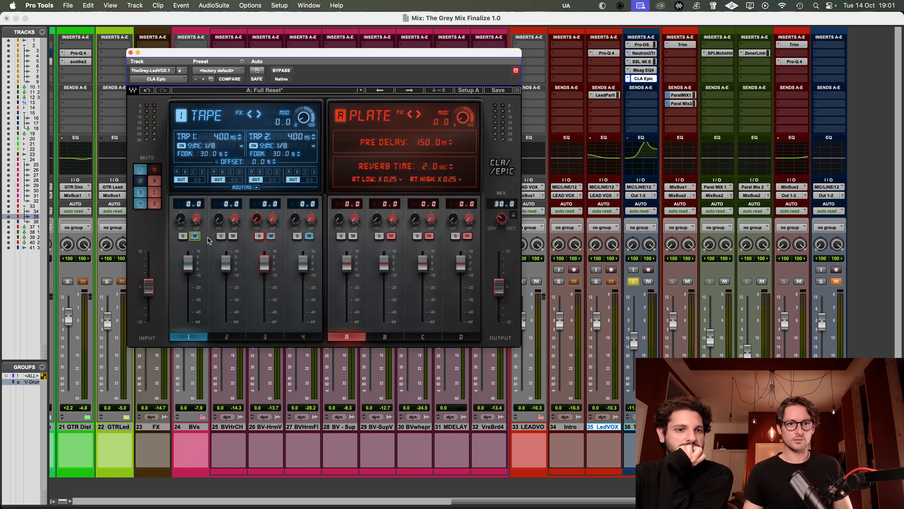
pyautogui.click(233, 236)
pyautogui.click(274, 238)
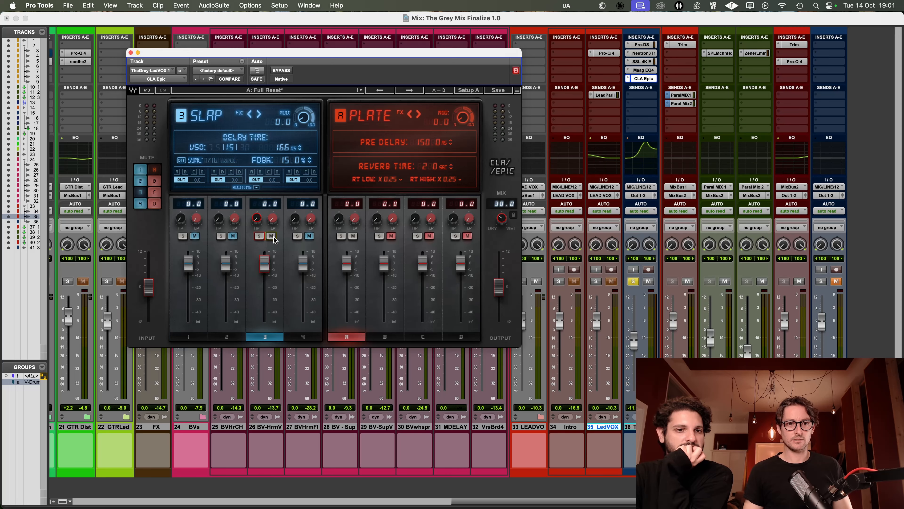
pyautogui.click(307, 238)
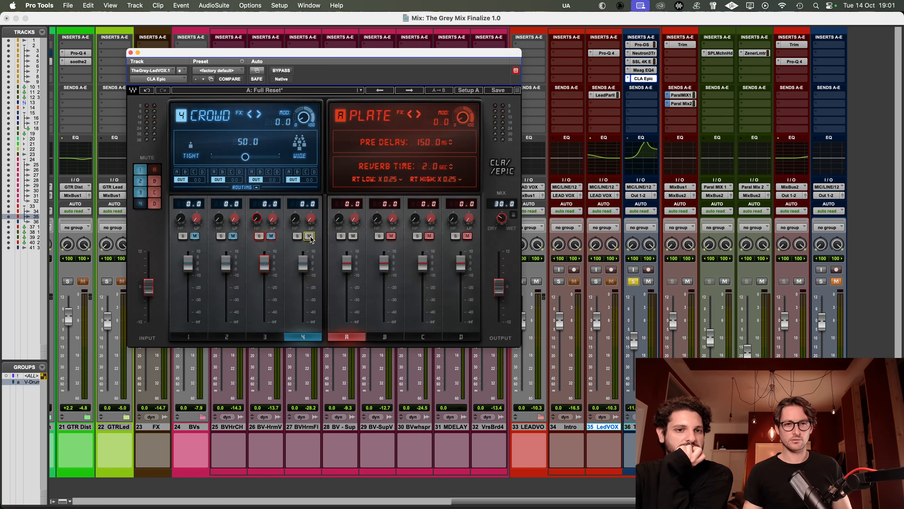
pyautogui.click(353, 236)
# Step: Raise the CLA Epic mix to about 47.1 during playback and compare the soloed vocal with the effect bypassed and active
pyautogui.press('space')
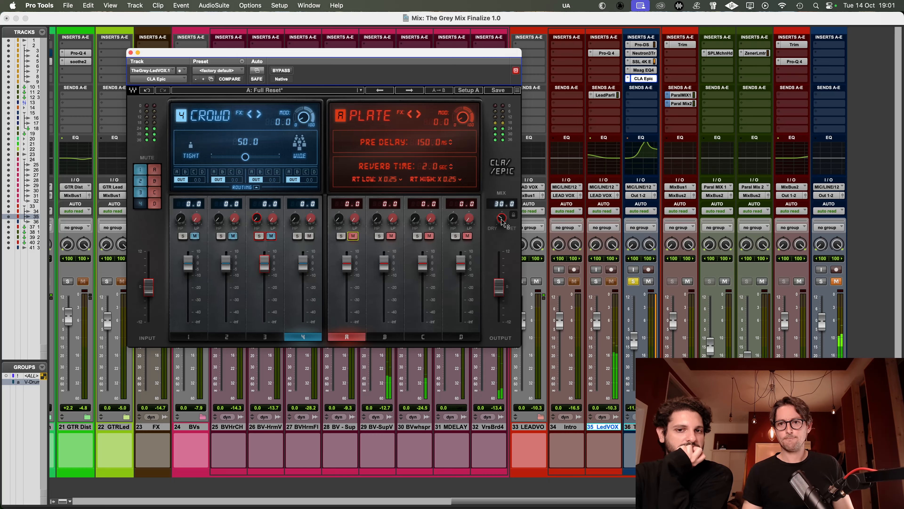
pyautogui.moveTo(502, 222)
pyautogui.mouseDown()
pyautogui.moveTo(502, 199)
pyautogui.moveTo(502, 215)
pyautogui.mouseUp()
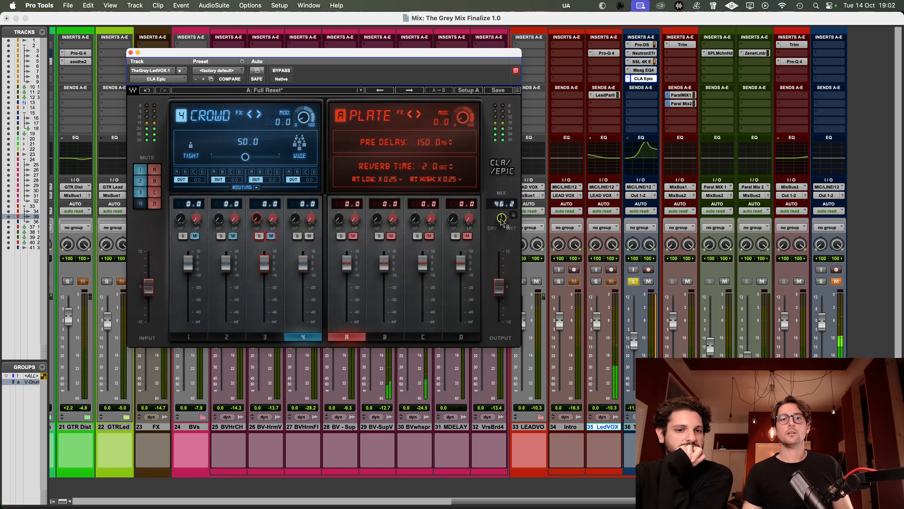
pyautogui.click(282, 71)
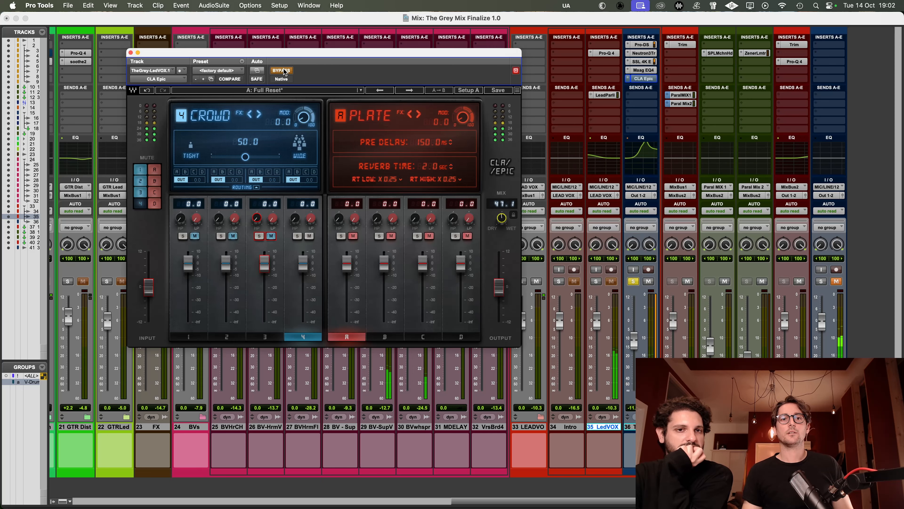
pyautogui.click(281, 71)
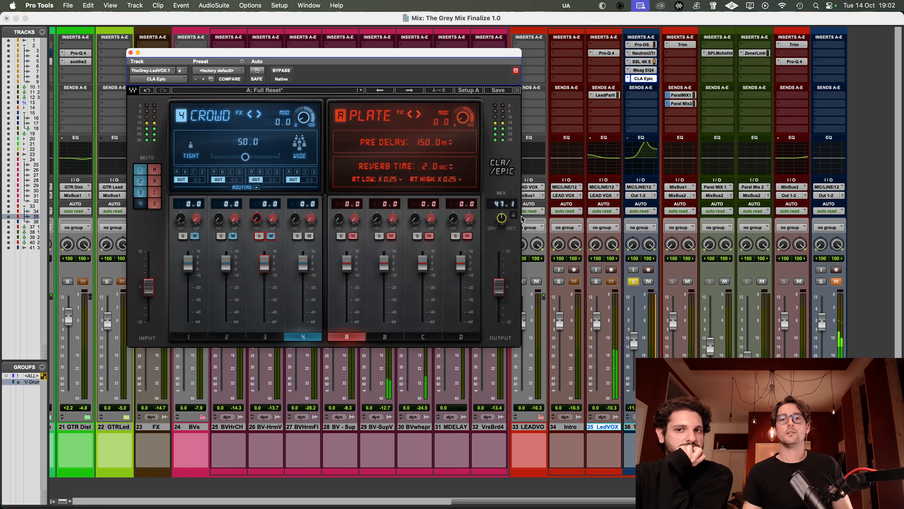
# Step: Unsolo ThGryLVOX1, raise its CLA Epic mix to about 51.3, and compare the effect bypassed and active in the full mix
pyautogui.click(632, 280)
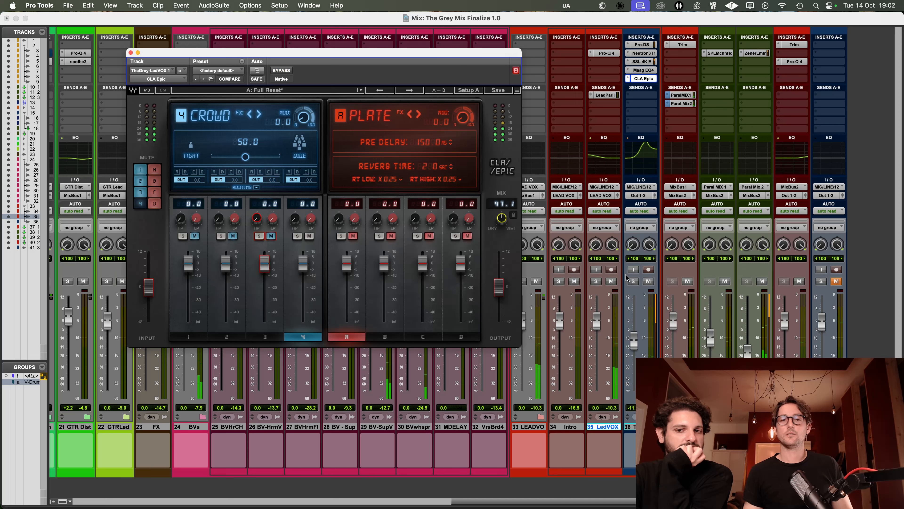
pyautogui.moveTo(501, 224); pyautogui.dragTo(501, 220)
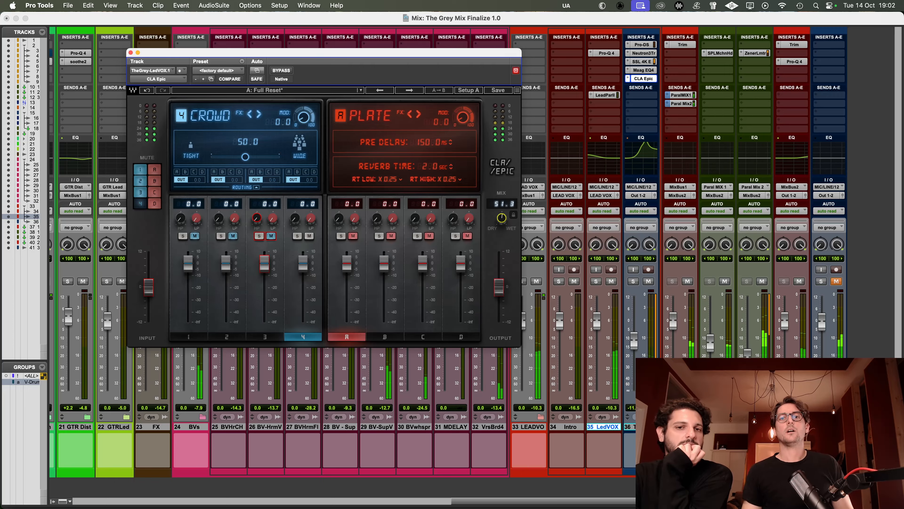
pyautogui.click(283, 71)
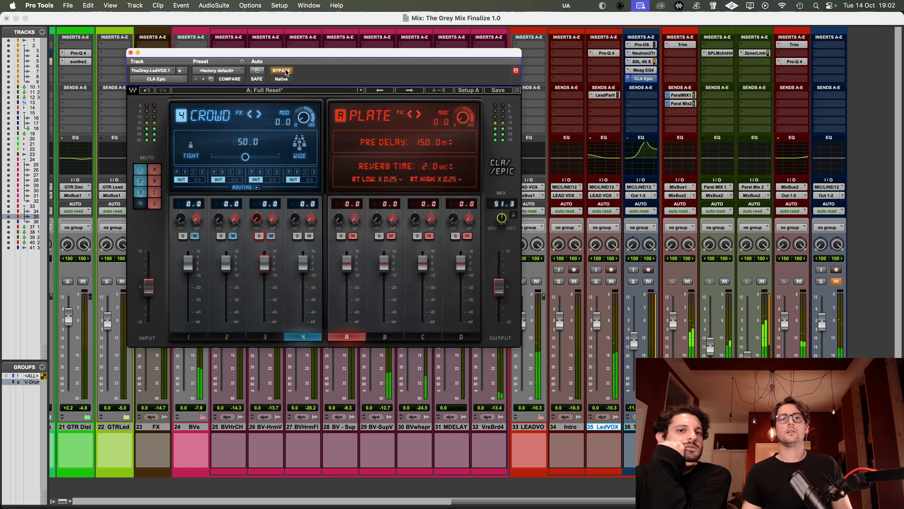
pyautogui.click(283, 71)
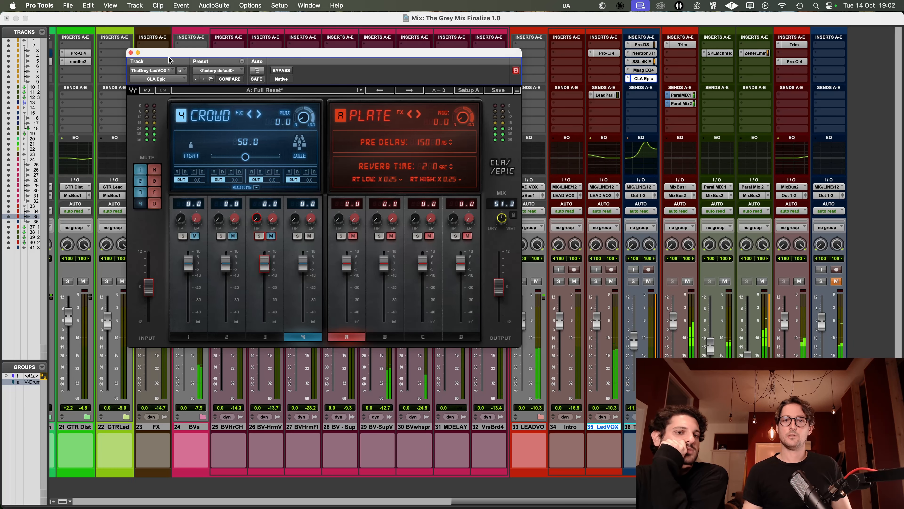
pyautogui.click(131, 53)
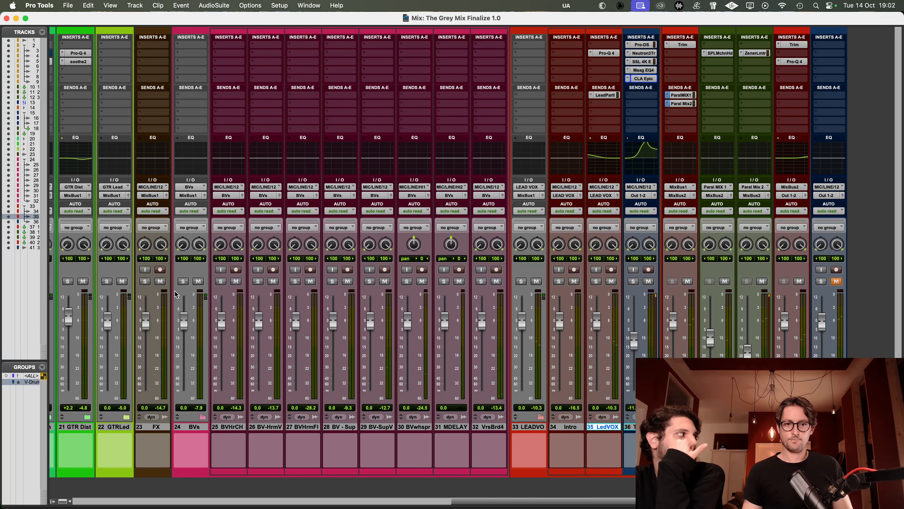
# Step: Audition the BVs folder and the BV-HrmV track in solo during playback, returning to the full mix after each
pyautogui.click(183, 281)
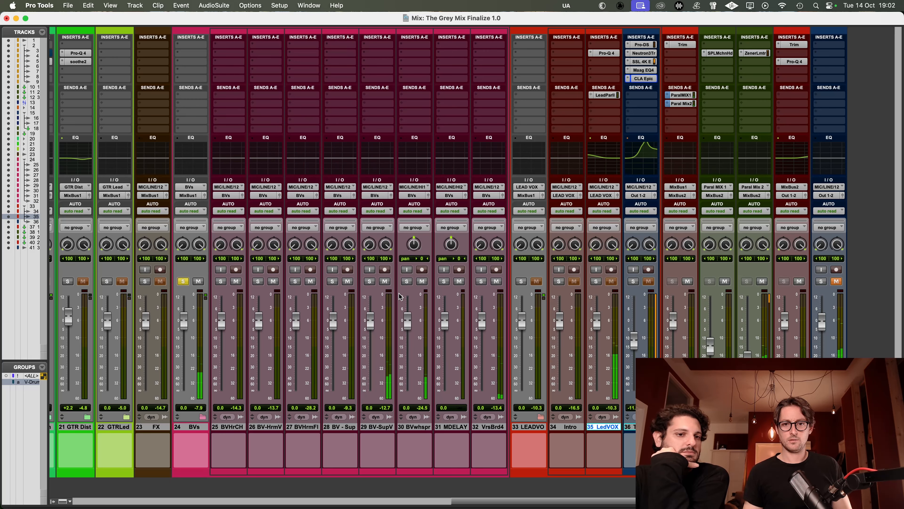
pyautogui.click(422, 282)
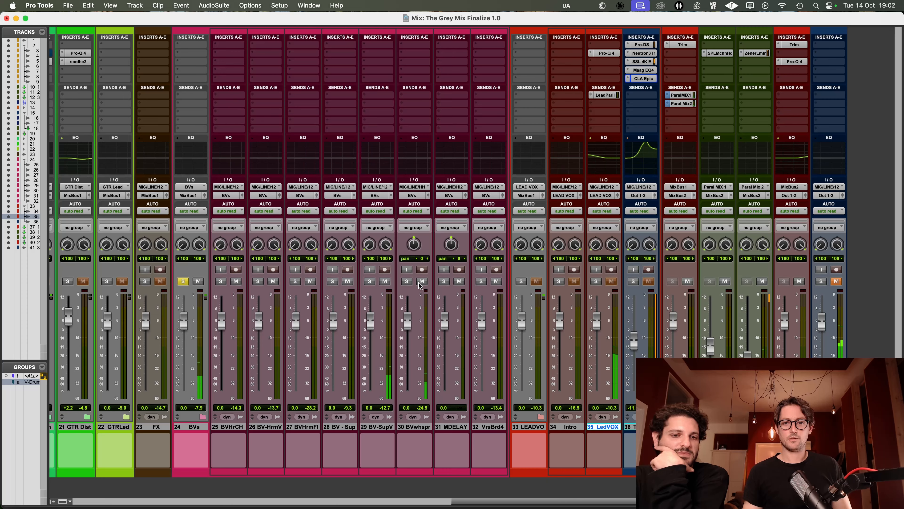
pyautogui.click(183, 281)
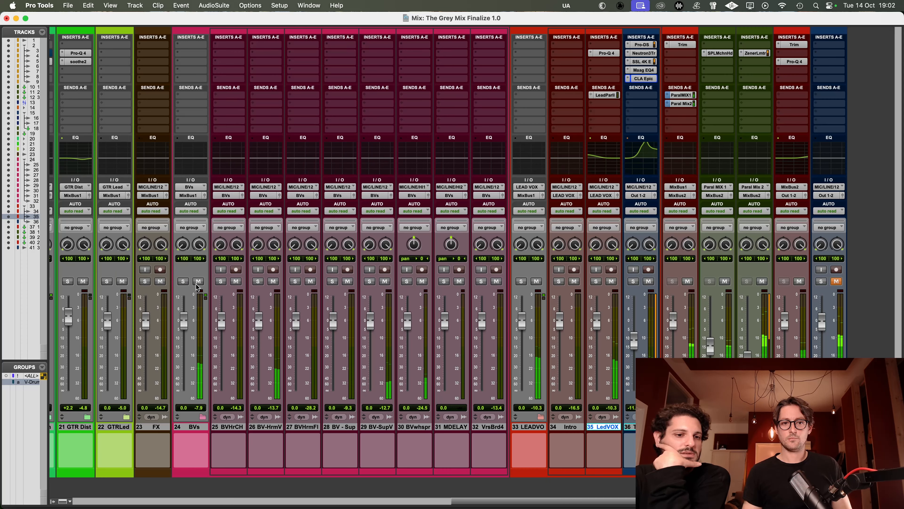
pyautogui.click(259, 281)
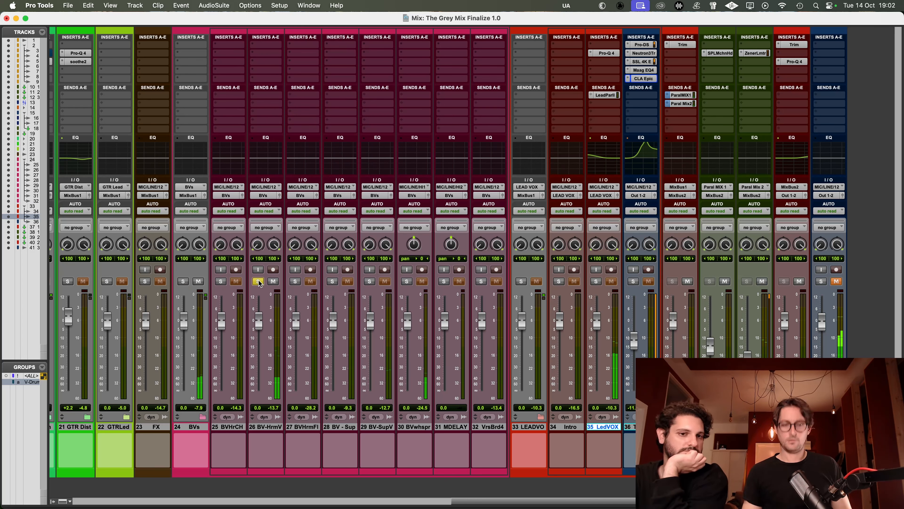
pyautogui.click(258, 281)
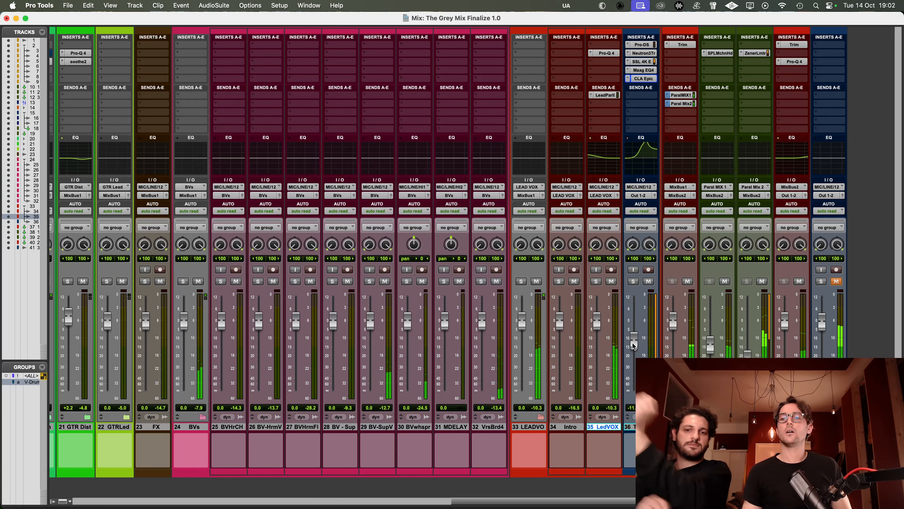
# Step: Raise the ThGryLVOX1 track's fader and set its CLA Epic mix to about 59.3 while listening to the full mix
pyautogui.moveTo(634, 345); pyautogui.dragTo(634, 341)
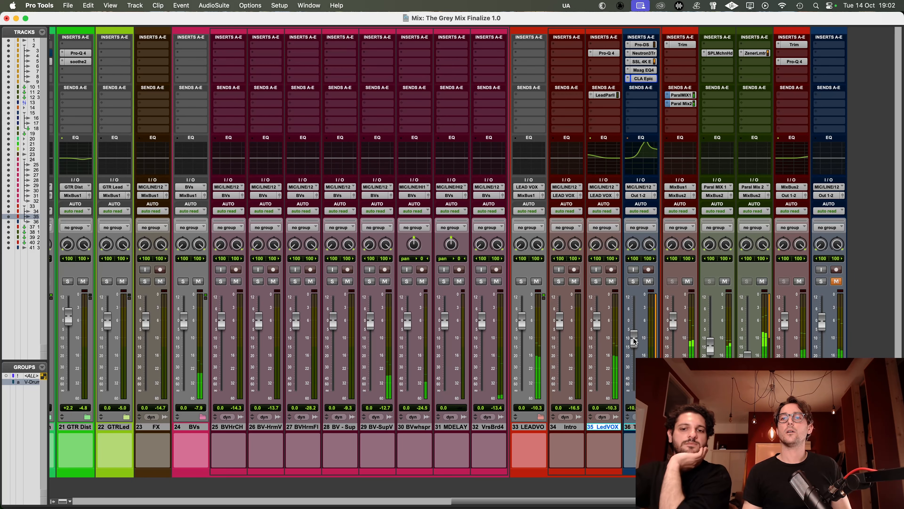
pyautogui.click(649, 281)
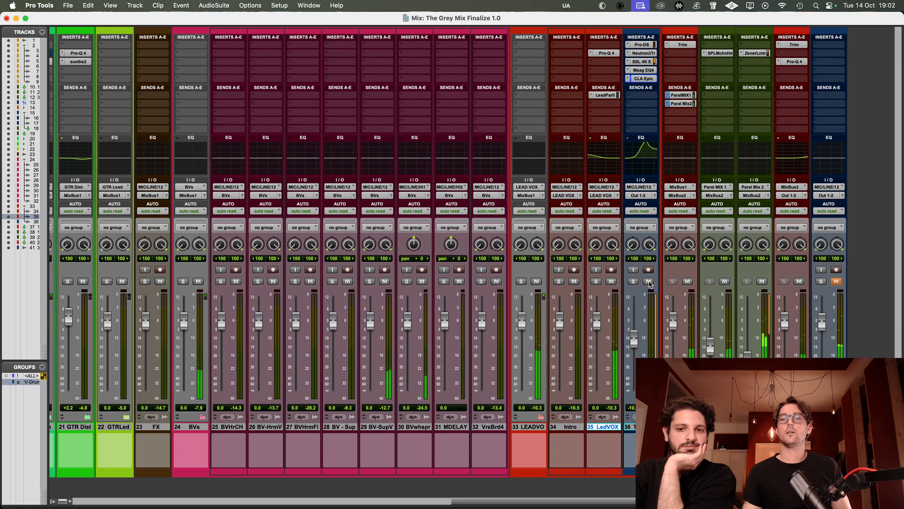
pyautogui.click(638, 79)
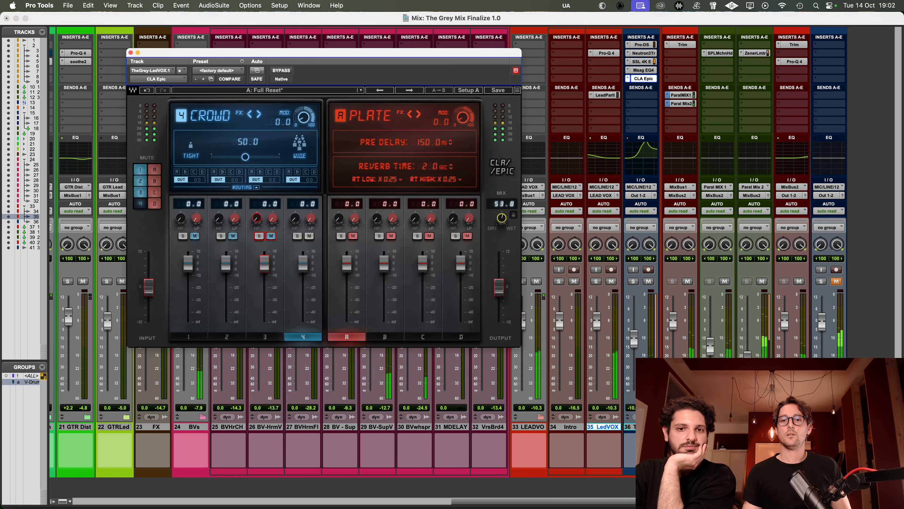
pyautogui.moveTo(501, 217); pyautogui.dragTo(501, 219)
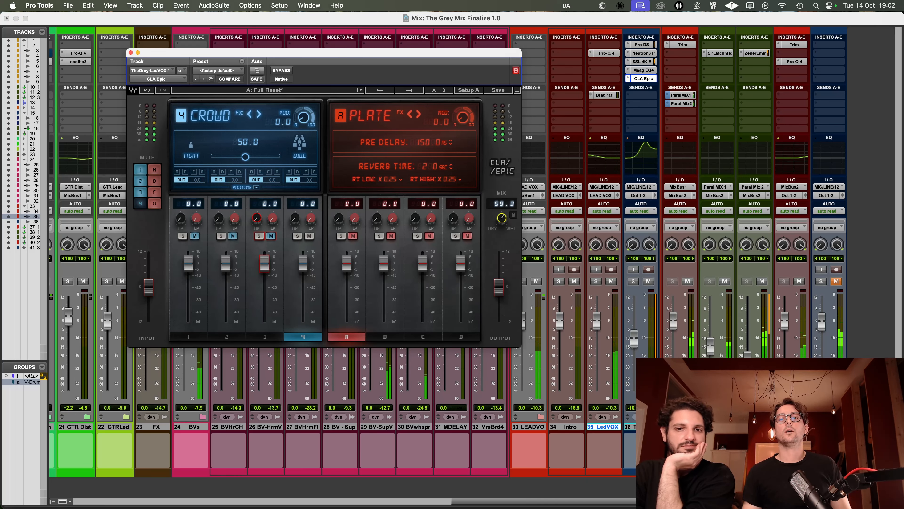
pyautogui.moveTo(634, 348); pyautogui.dragTo(633, 337)
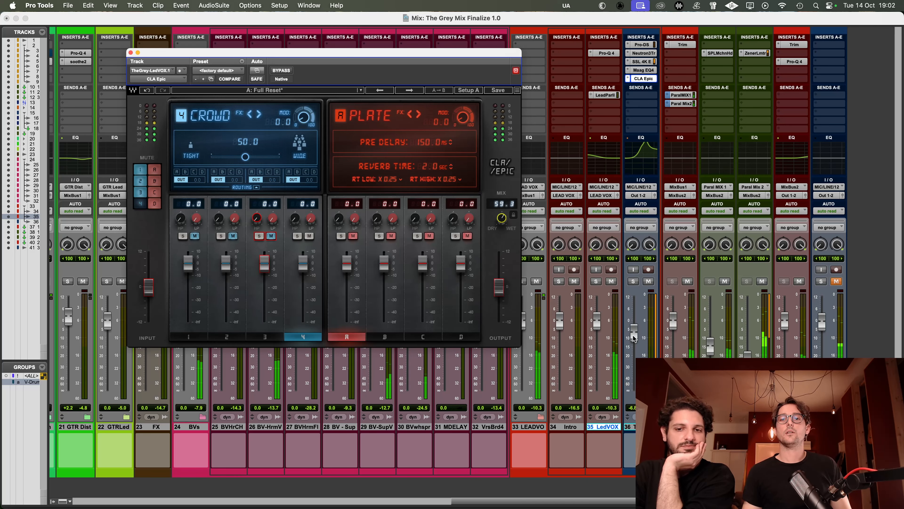
pyautogui.click(131, 52)
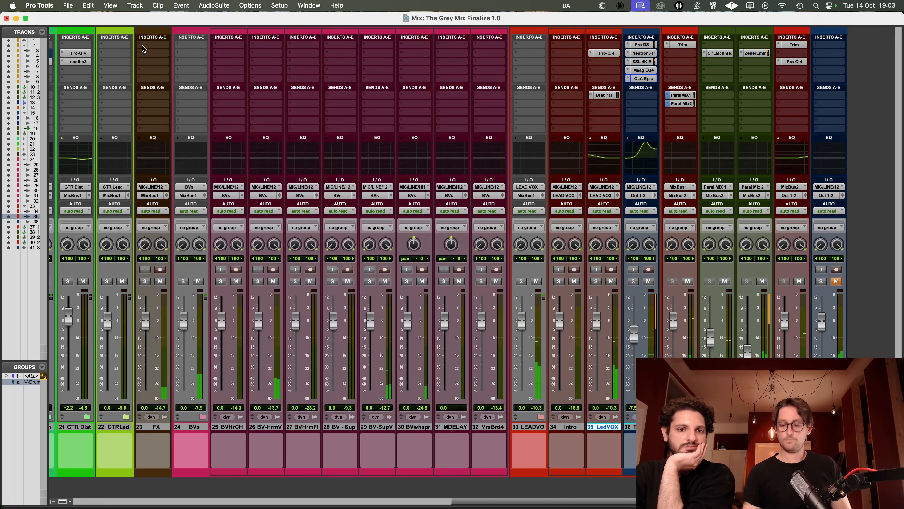
# Step: Switch to the Edit window, play from Location 3, and solo and select the BV - Sup V track
pyautogui.press('super+equal')
pyautogui.press('space')
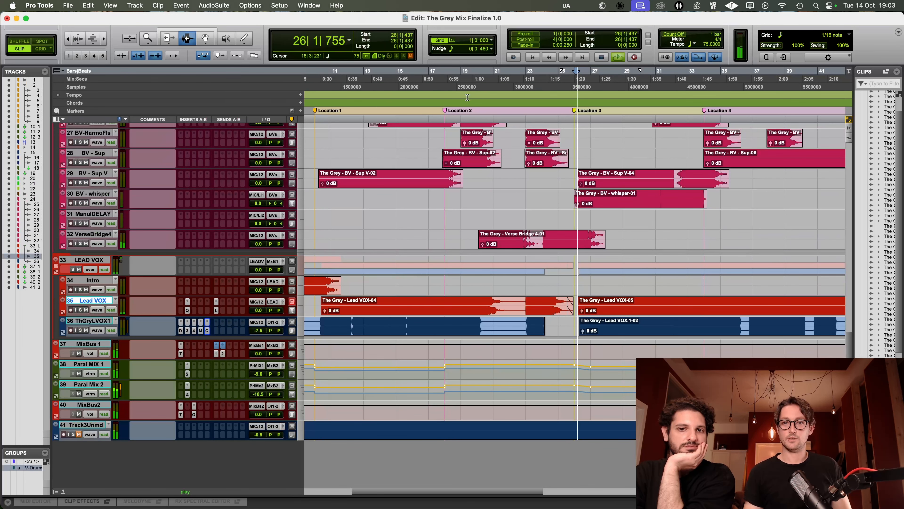
pyautogui.scroll(8, 591, 174)
pyautogui.hscroll(2, 590, 174)
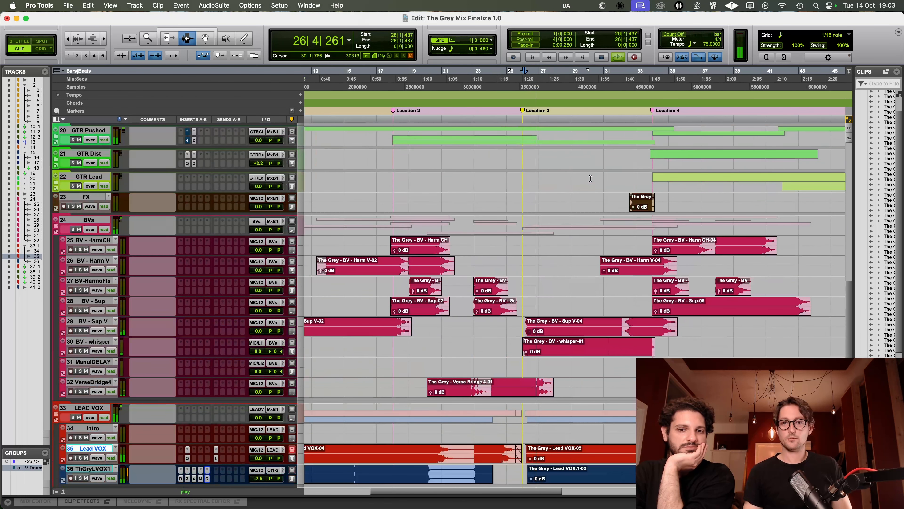
pyautogui.press('t')
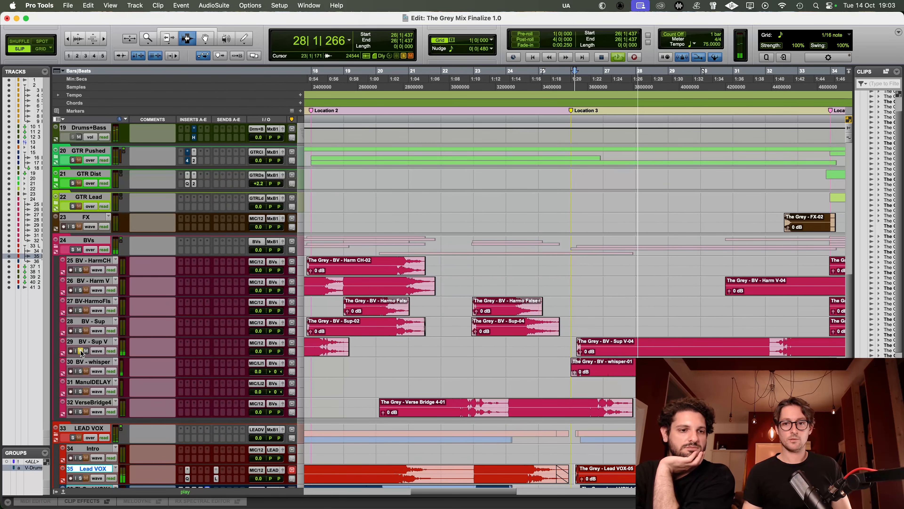
pyautogui.click(92, 342)
# Step: Stop playback and insert a stereo SSL 4K E channel strip on the BV - Sup V track
pyautogui.click(188, 343)
pyautogui.click(158, 342)
pyautogui.press('space')
pyautogui.click(187, 342)
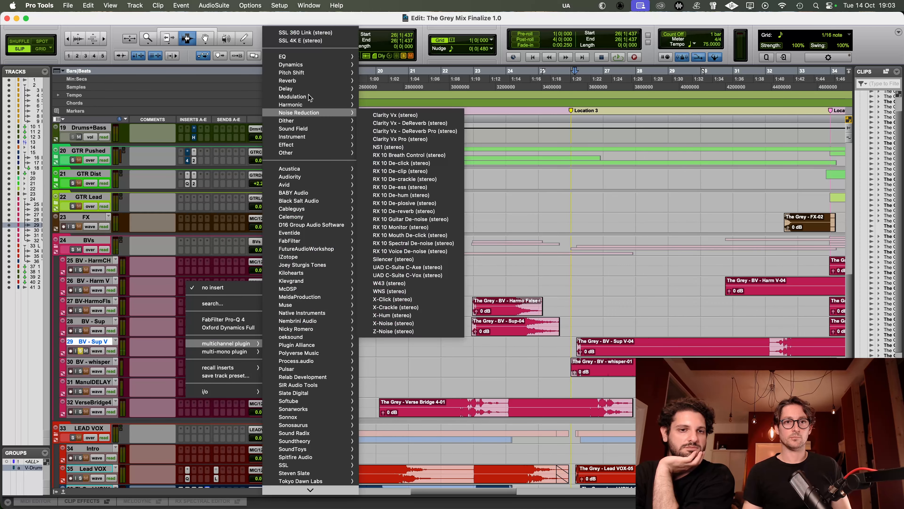
pyautogui.click(347, 163)
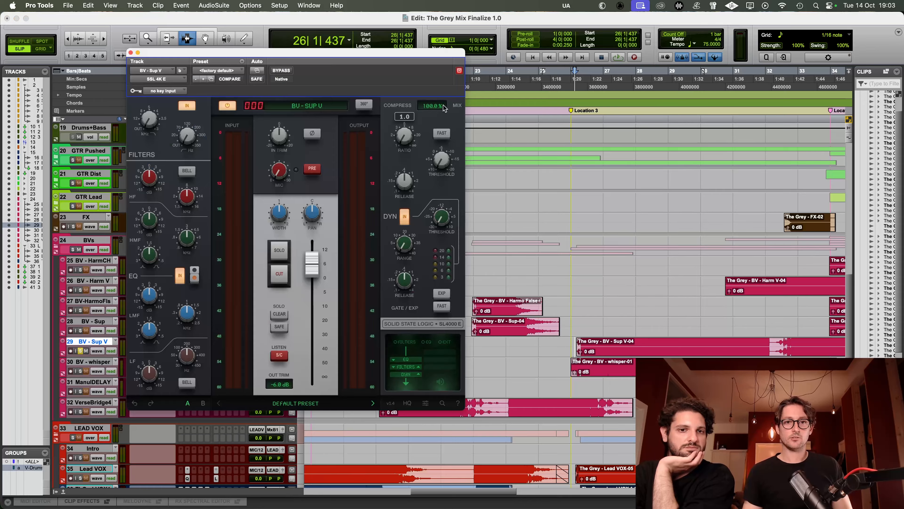
# Step: Adjust the SSL 4K E's high-pass filter, low-mid EQ and fast compression on BV - Sup V while it plays soloed
pyautogui.moveTo(377, 52); pyautogui.dragTo(414, 43)
pyautogui.press('space')
pyautogui.click(228, 101)
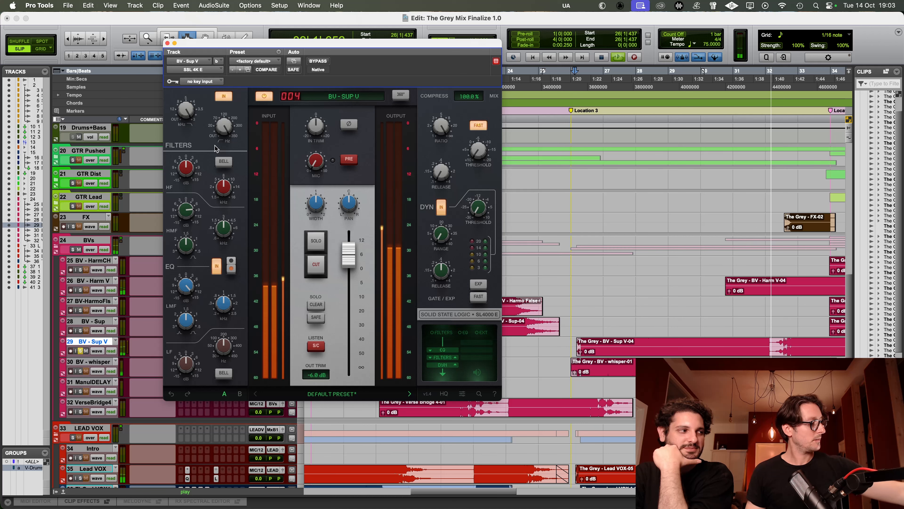
# Step: Replay BV - Sup V from Location 3 with the SSL 4K E active and then bypassed
pyautogui.press('space')
pyautogui.press('space')
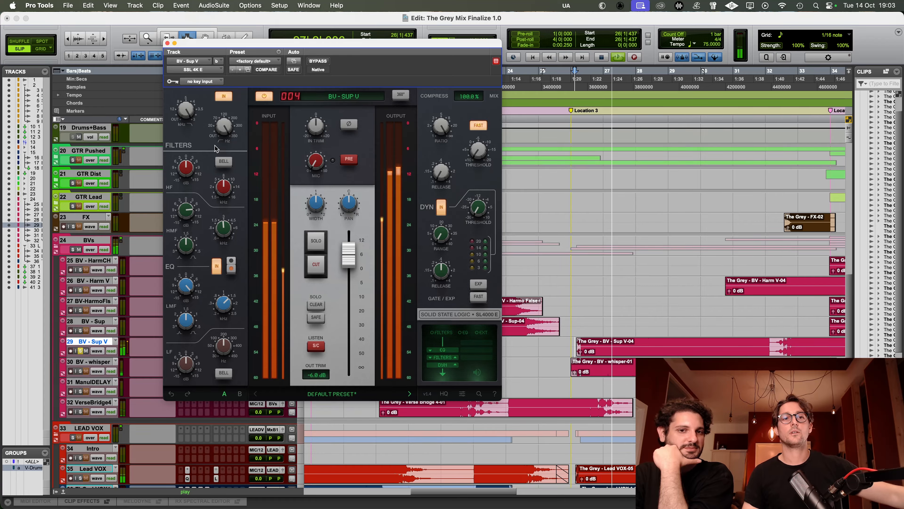
pyautogui.press('ctrl+super+b')
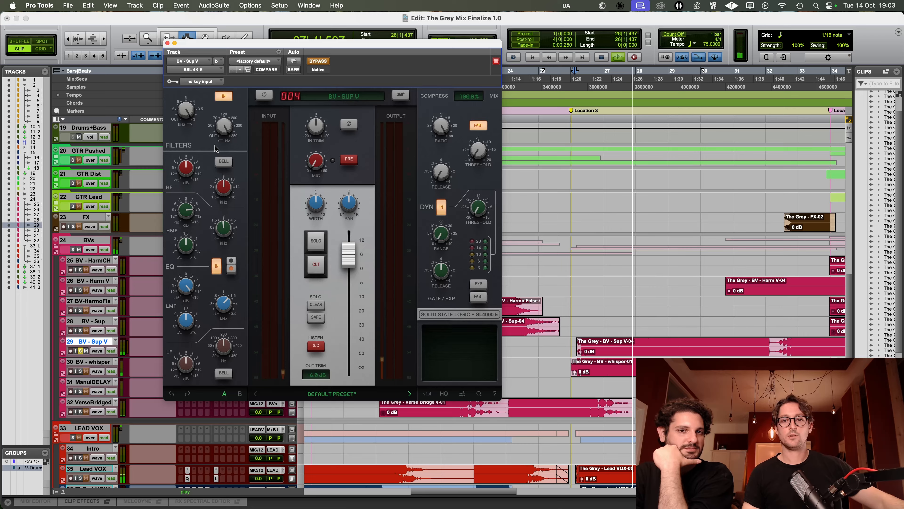
pyautogui.press('space')
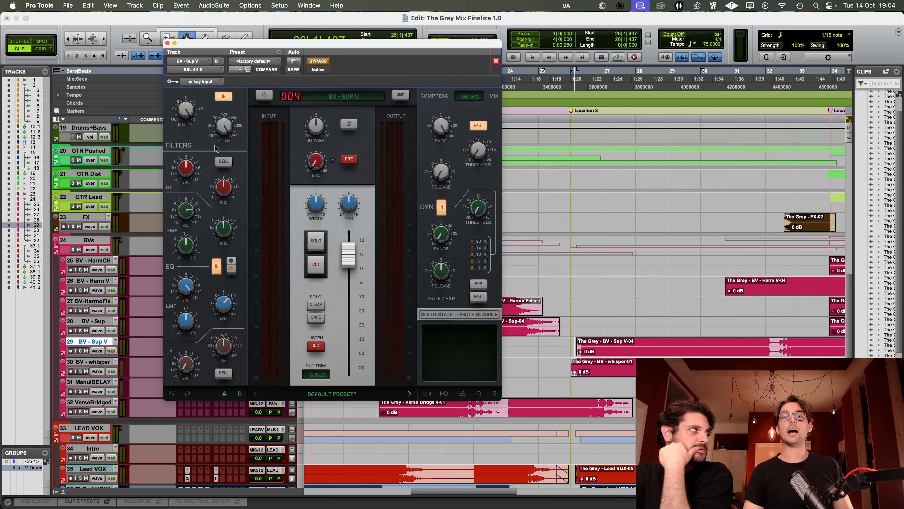
# Step: Lower the SSL 4K E's output fader on BV - Sup V in the full mix, comparing it bypassed and active
pyautogui.press('r')
pyautogui.press('r')
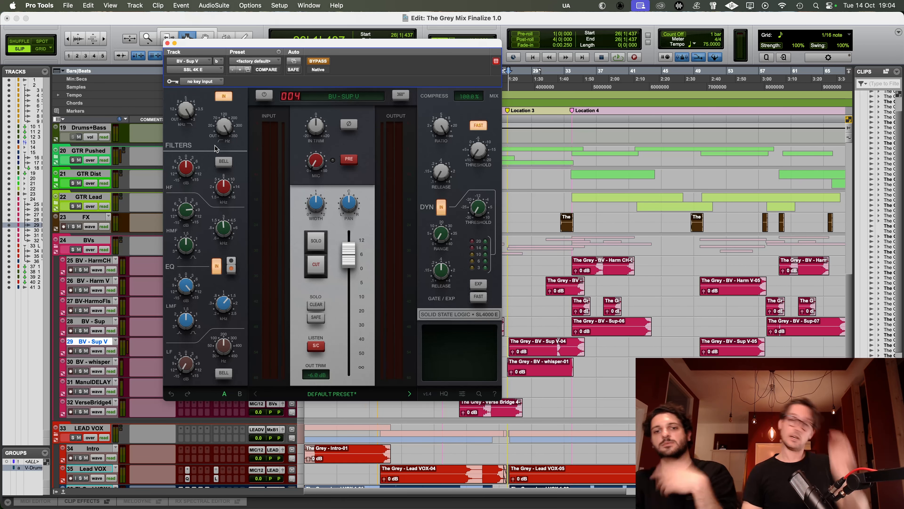
pyautogui.press('space')
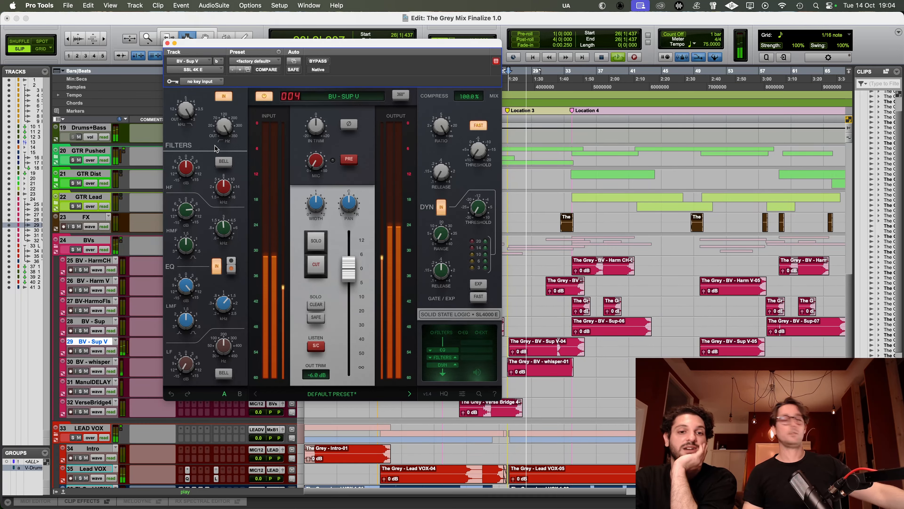
pyautogui.hotkey('shift', 'a')
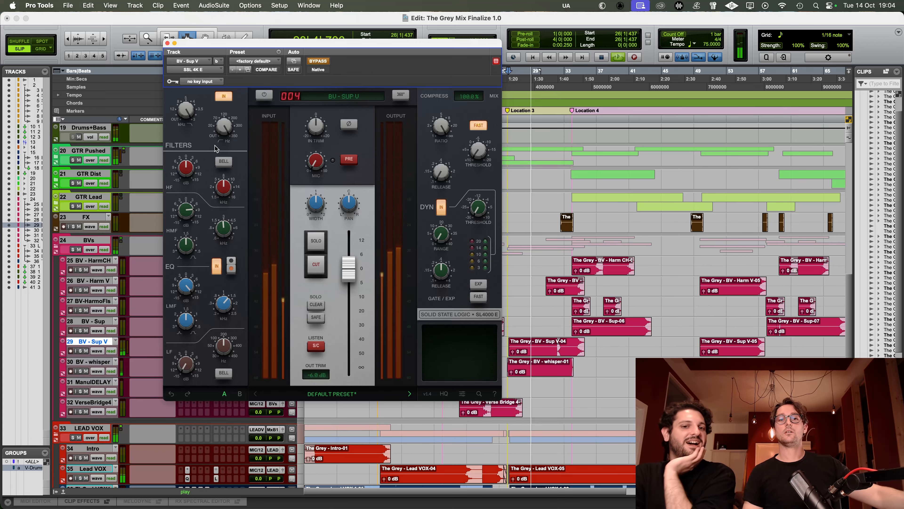
pyautogui.hotkey('shift', 'a')
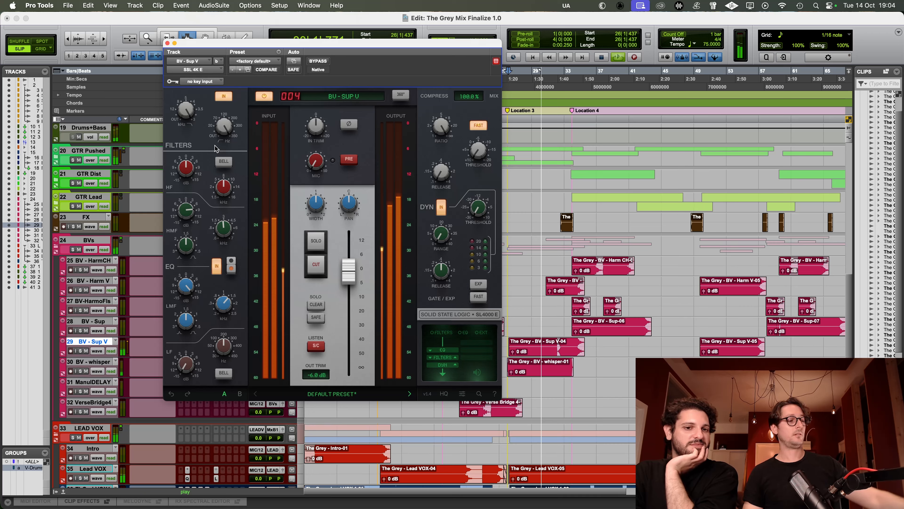
pyautogui.hotkey('shift', 'a')
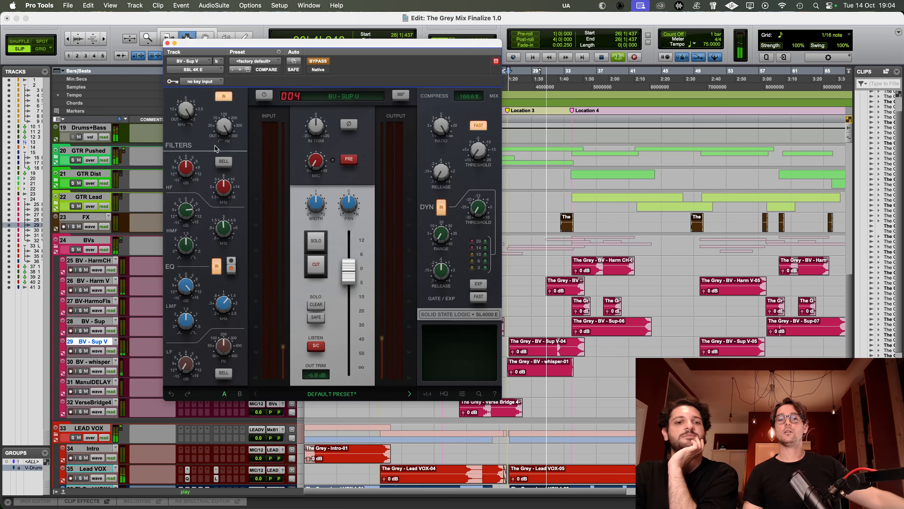
pyautogui.hotkey('shift', 'a')
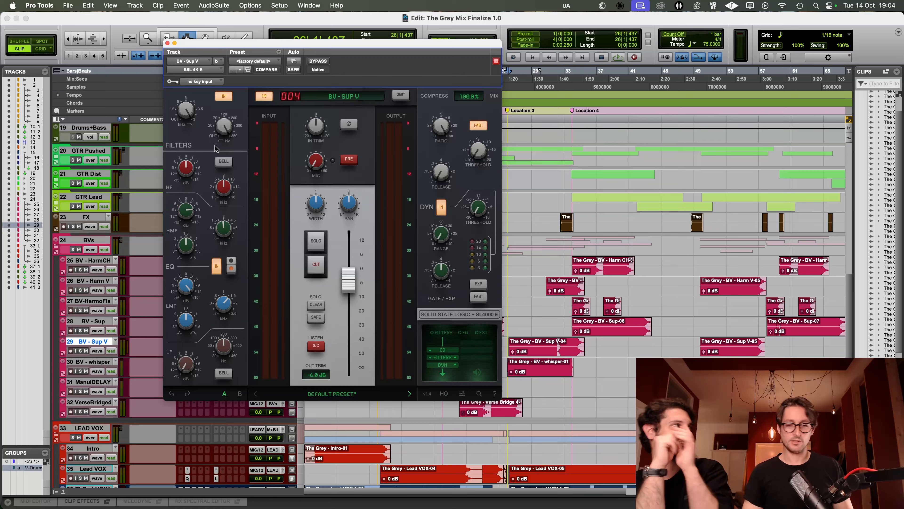
# Step: Fine-tune the BV - Sup V channel strip's output fader against bypass in the full mix, and close the SSL 4K E
pyautogui.press('space')
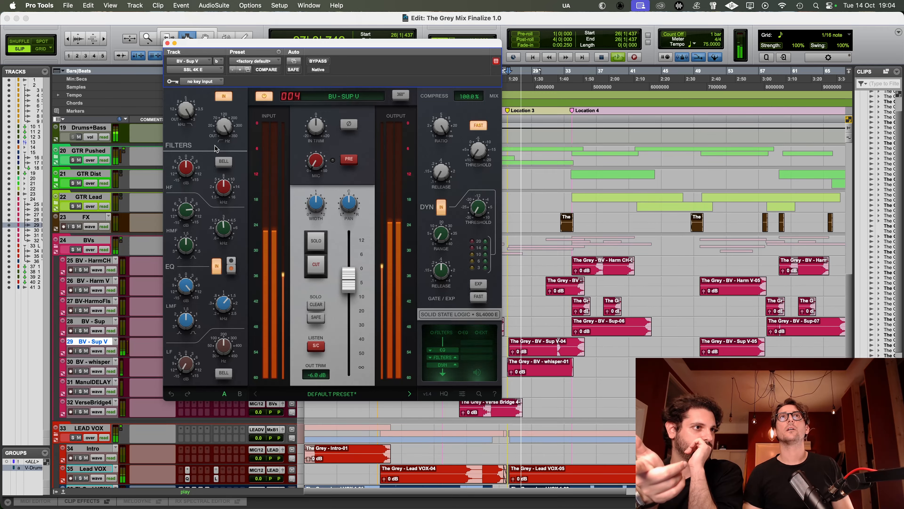
pyautogui.press('space')
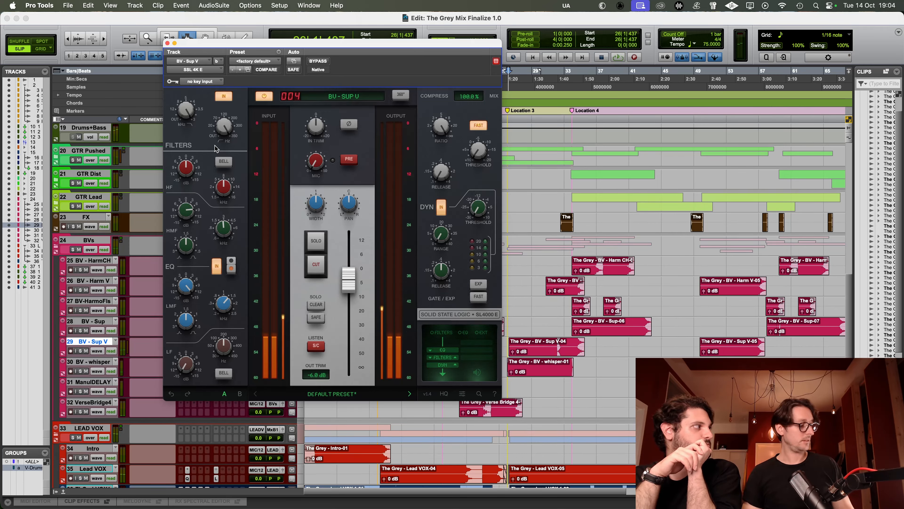
pyautogui.press('space')
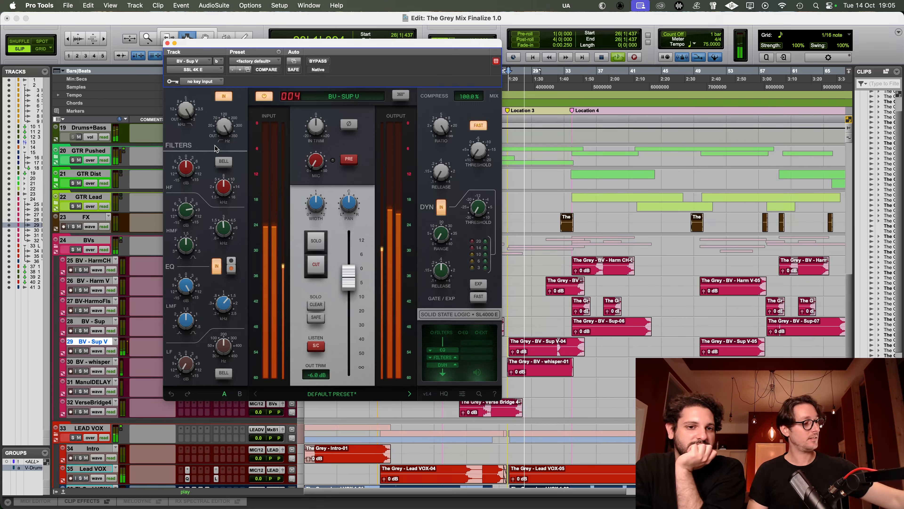
pyautogui.press('ctrl+super+b')
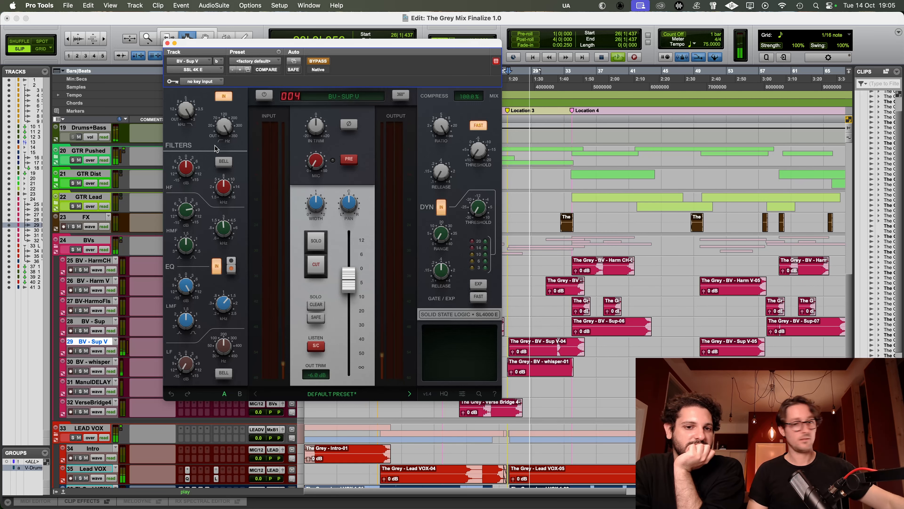
pyautogui.press('ctrl+super+b')
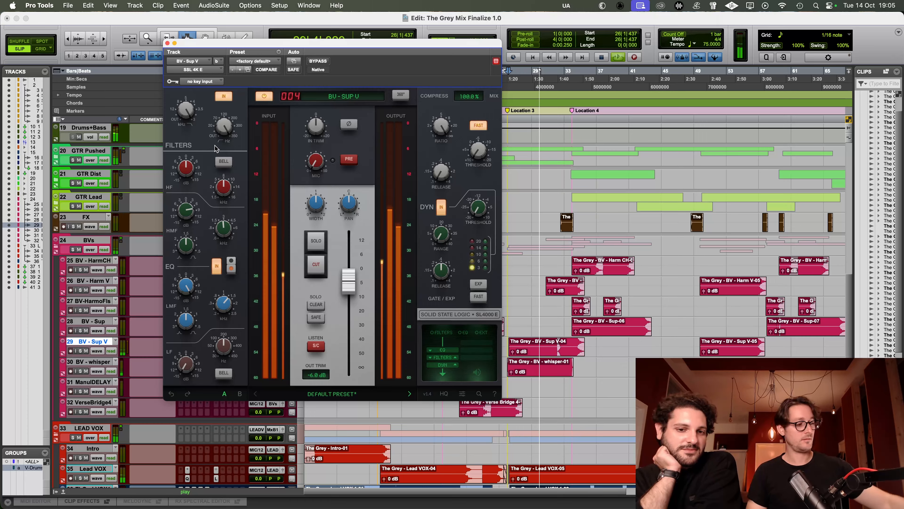
pyautogui.press('ctrl+super+b')
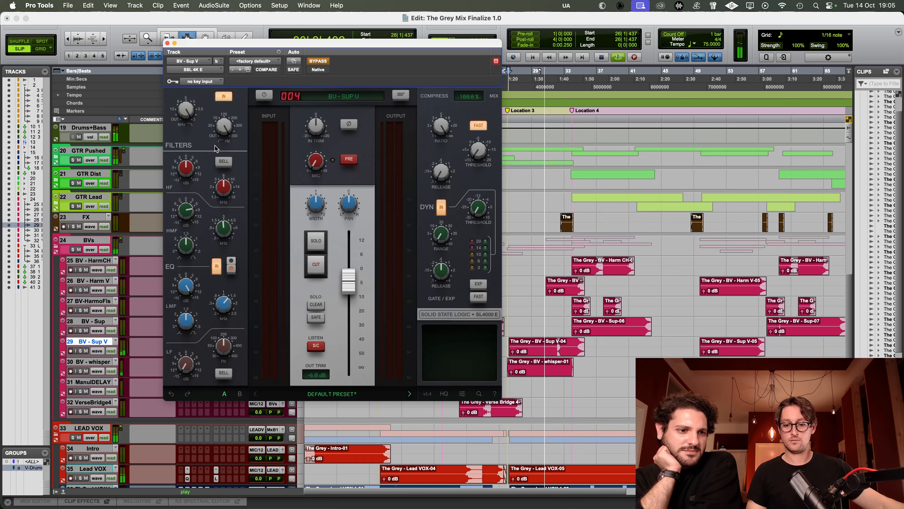
pyautogui.press('ctrl+super+b')
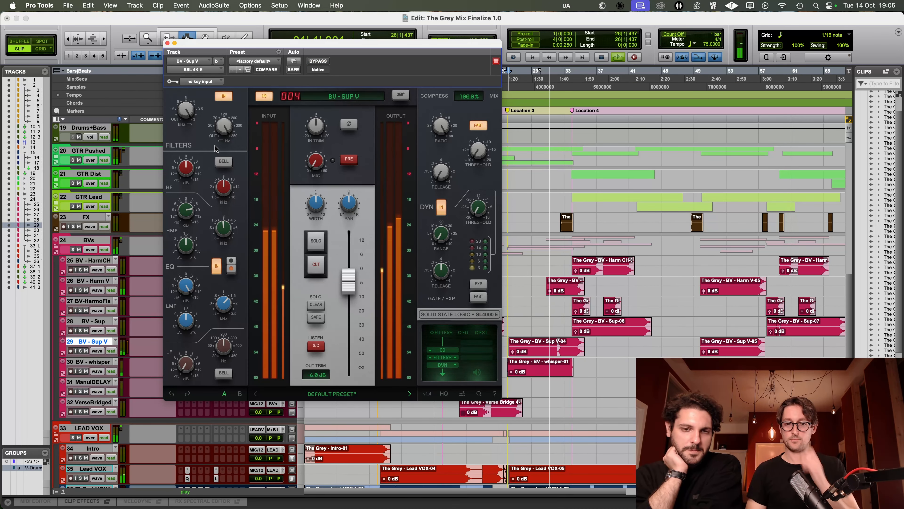
pyautogui.press('space')
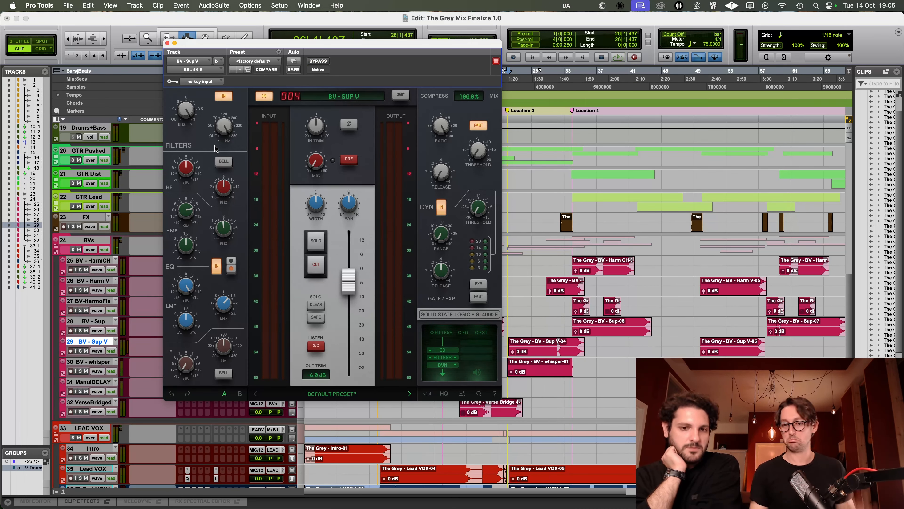
pyautogui.click(168, 43)
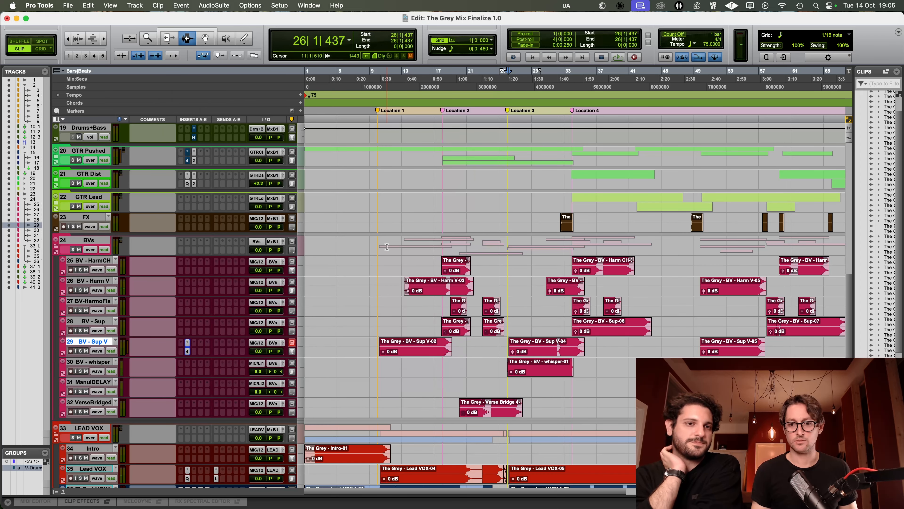
# Step: Solo BV - Harm V, play it from its clip before Location 4, and copy the SSL 4K E from BV - Sup V onto it
pyautogui.click(548, 288)
pyautogui.hotkey('shift', 's')
pyautogui.press('space')
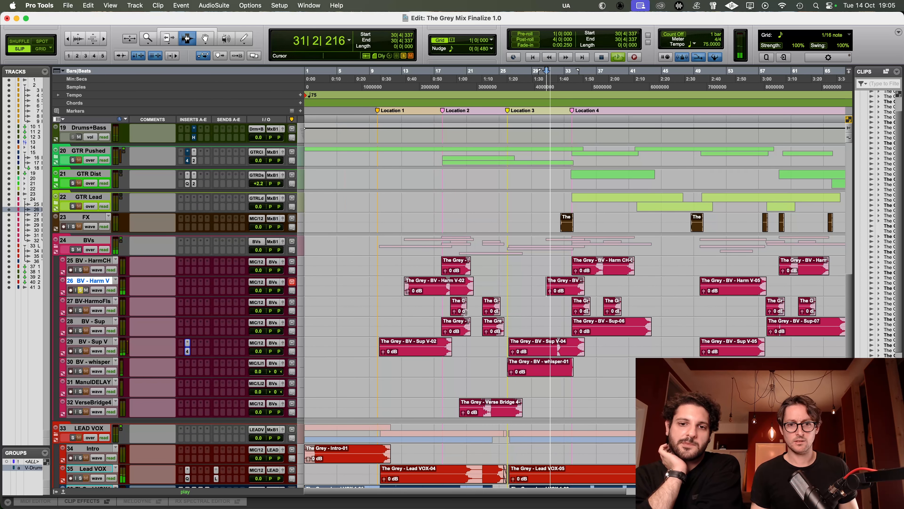
pyautogui.click(188, 351)
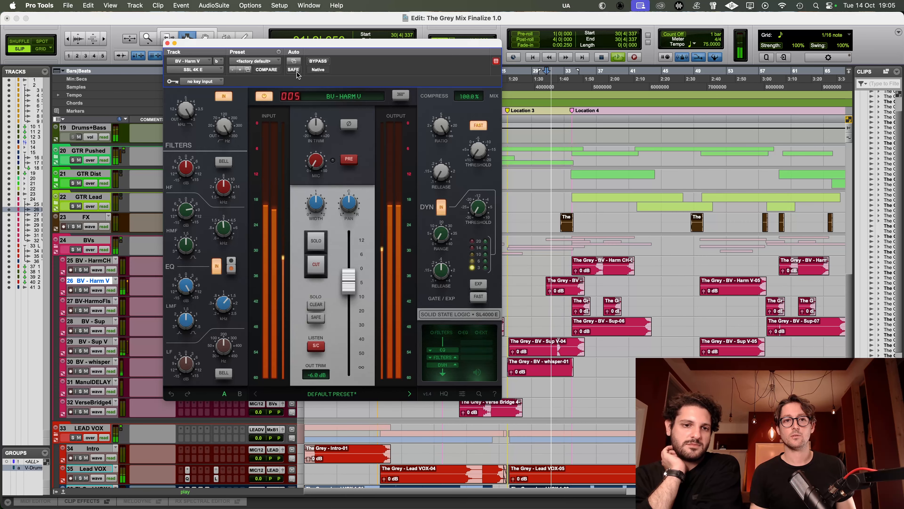
# Step: Compare the SSL 4K E bypassed and active on the soloed BV - Harm V, and close the plug-in
pyautogui.click(326, 62)
pyautogui.click(326, 62)
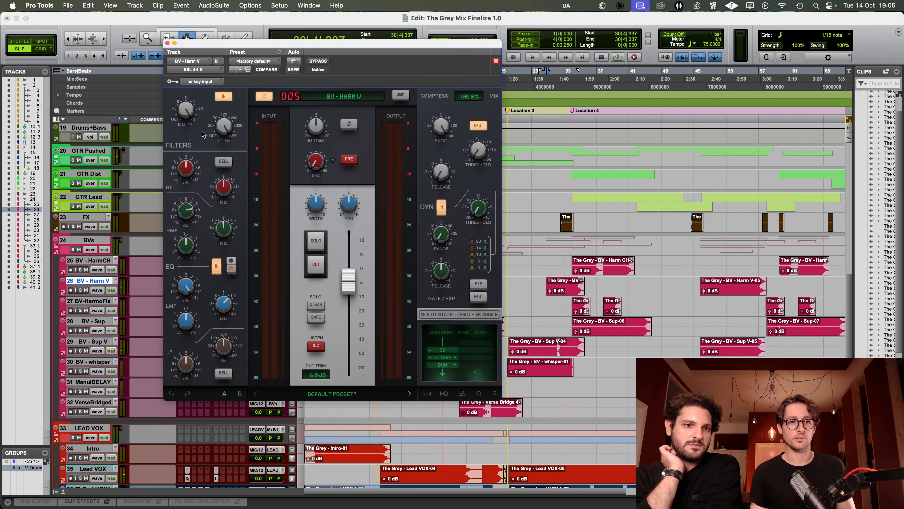
pyautogui.click(168, 43)
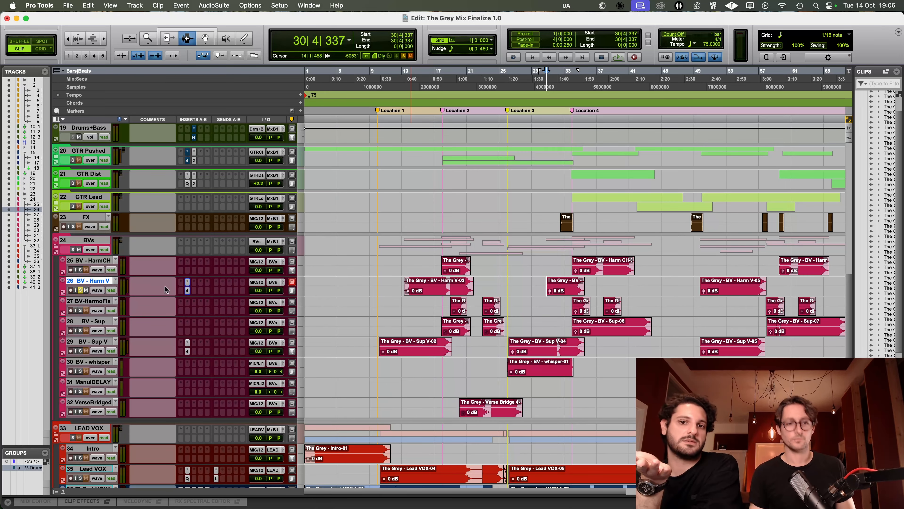
# Step: Replay the soloed BV - Harm V and readjust its SSL 4K E filters, mid-band EQ, output fader and compressor, with fast compression off
pyautogui.press('space')
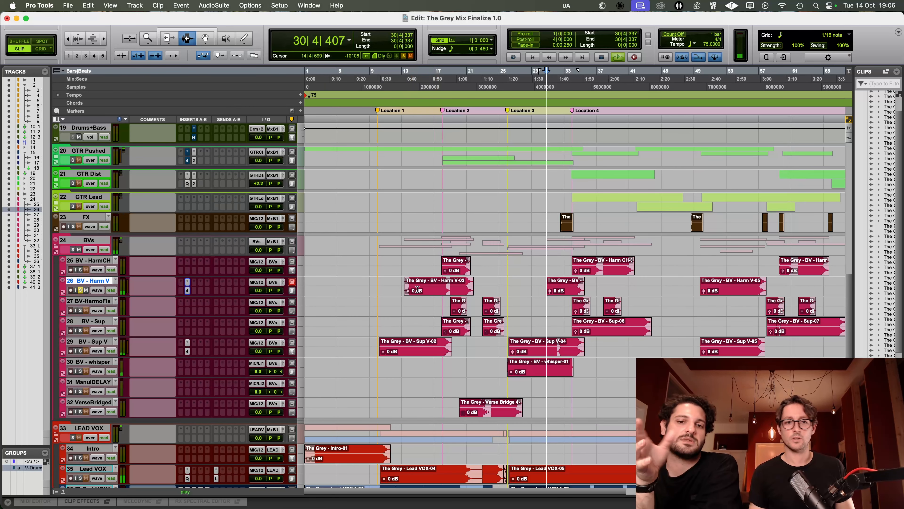
pyautogui.press('space')
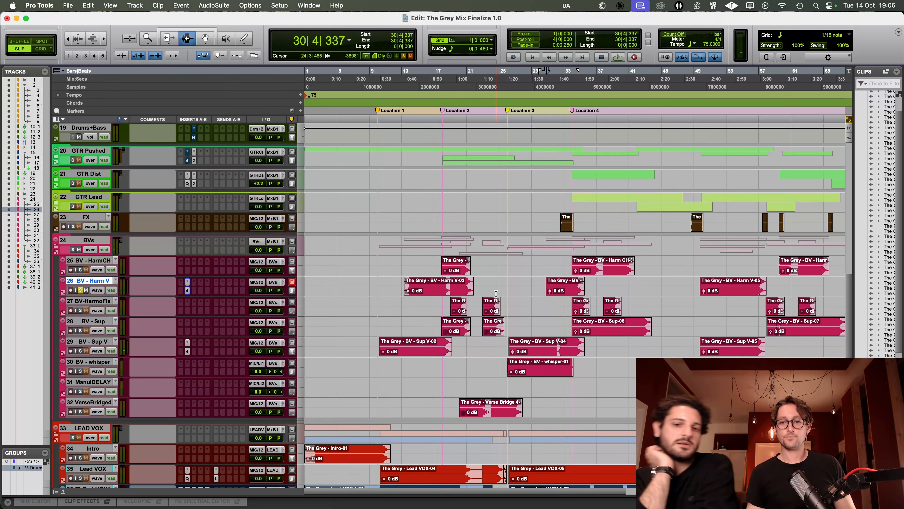
pyautogui.press('space')
pyautogui.click(187, 291)
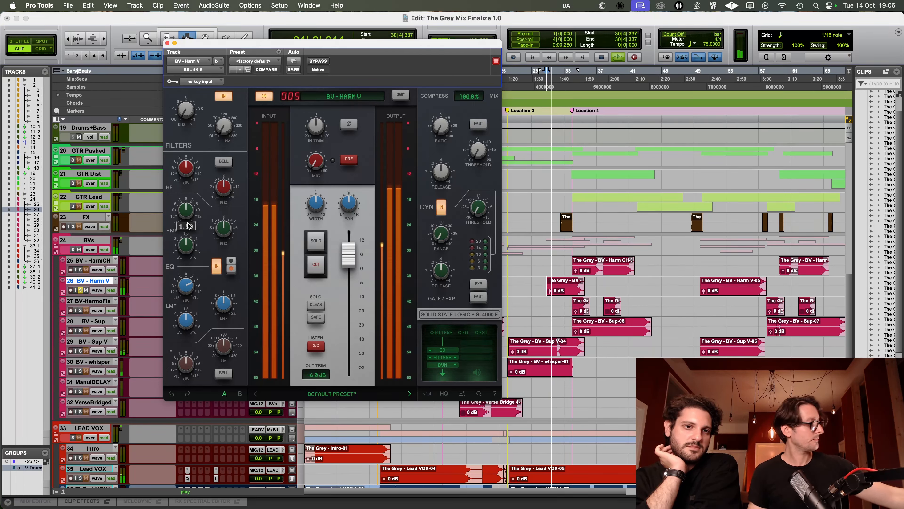
# Step: Unsolo BV - Harm V, adjust its SSL 4K E low-mid gain and output fader in the full mix, and close the plug-in
pyautogui.press('space')
pyautogui.hotkey('shift', 's')
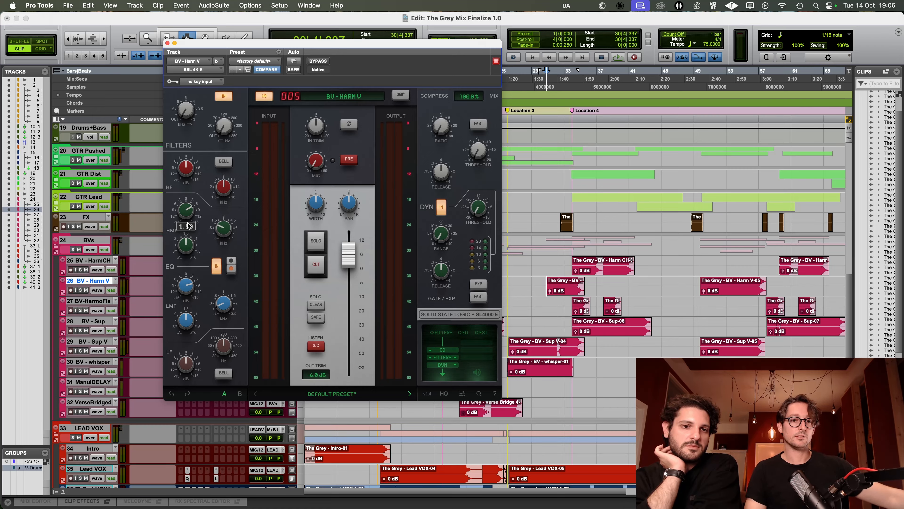
pyautogui.press('space')
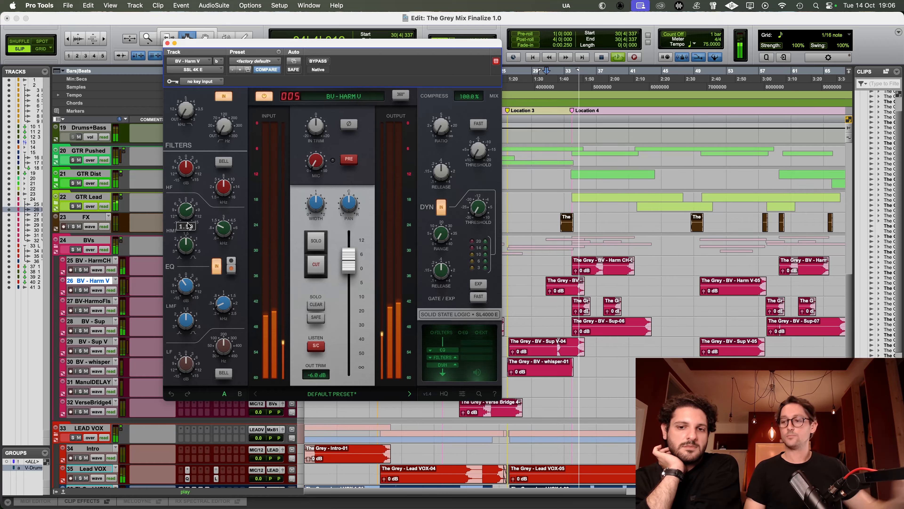
pyautogui.press('space')
pyautogui.click(168, 43)
# Step: In Grid mode, select the ThGryLVOX1 chorus section starting at Location 4 and raise its volume trim to bring the level to -4.5 dB
pyautogui.scroll(-10, 572, 303)
pyautogui.click(40, 49)
pyautogui.moveTo(572, 324); pyautogui.dragTo(660, 324)
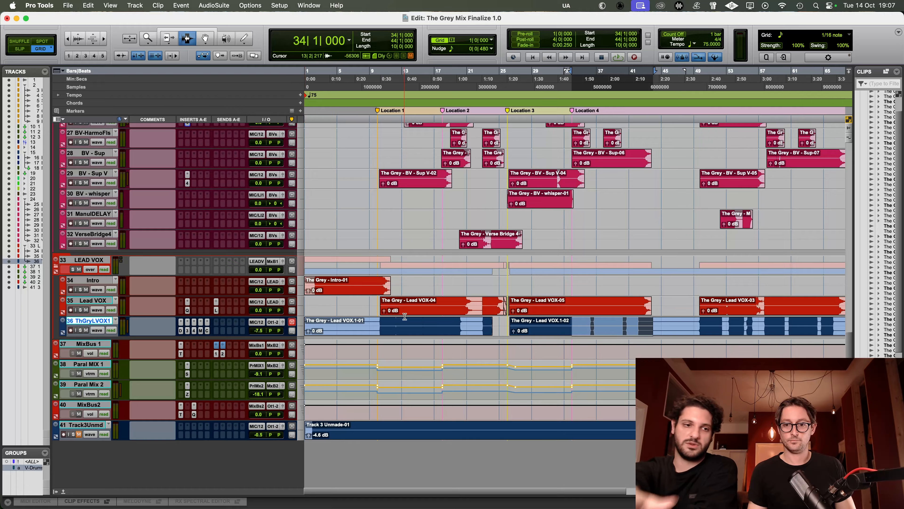
pyautogui.click(99, 332)
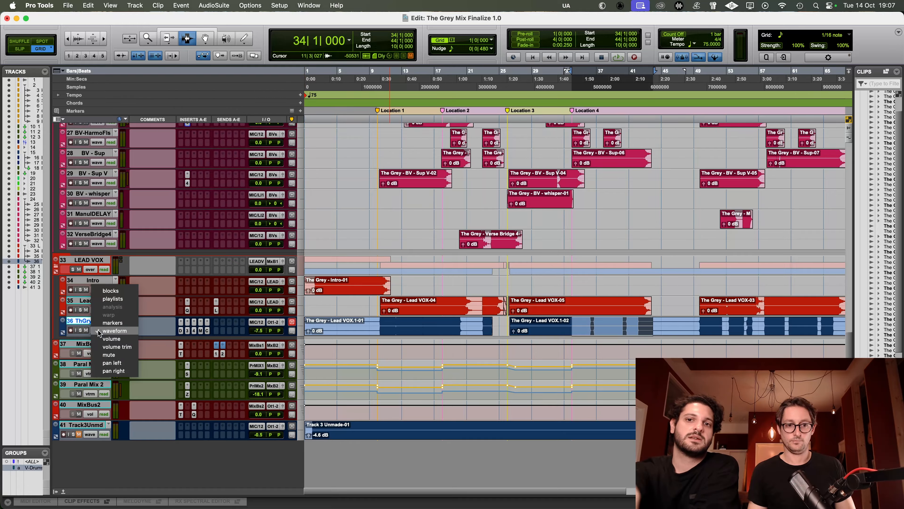
pyautogui.click(103, 347)
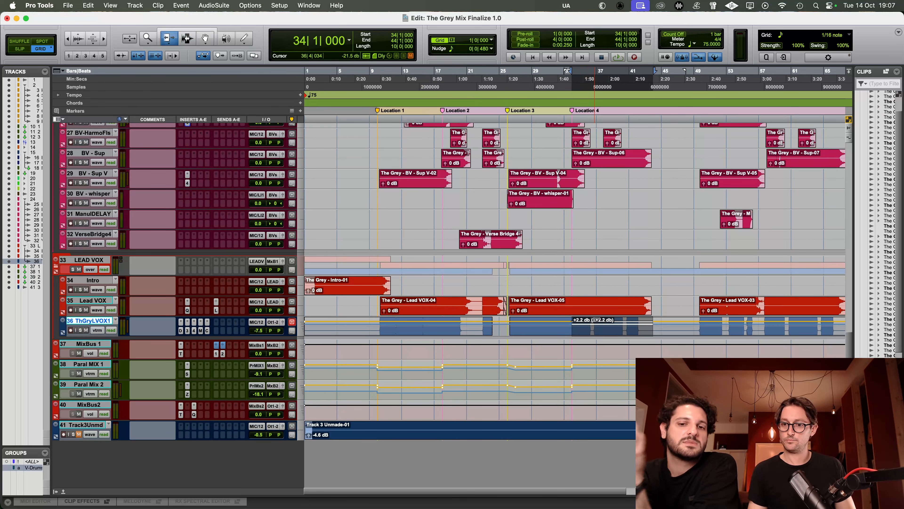
pyautogui.moveTo(595, 316); pyautogui.dragTo(594, 315)
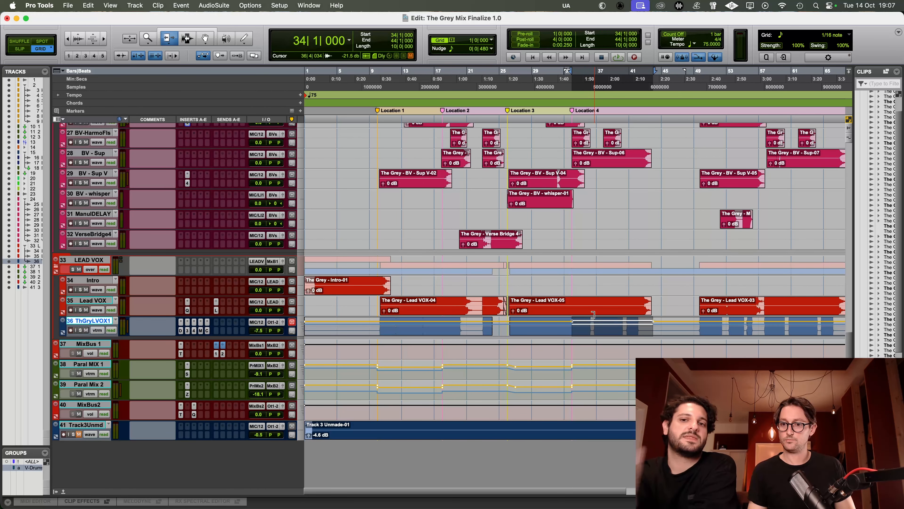
# Step: Play the full mix from bar 33, just before Location 4, to judge the lead vocal level against the backing vocals
pyautogui.click(566, 324)
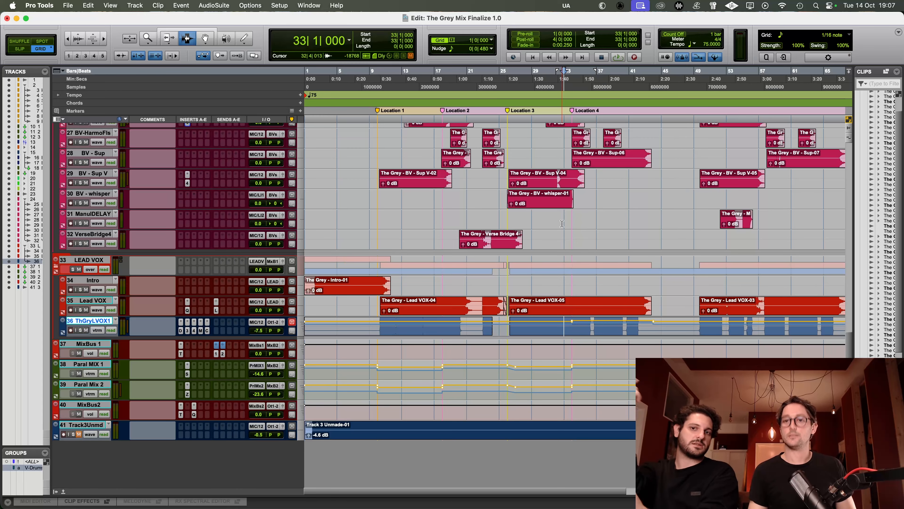
pyautogui.click(556, 218)
pyautogui.scroll(2, 559, 214)
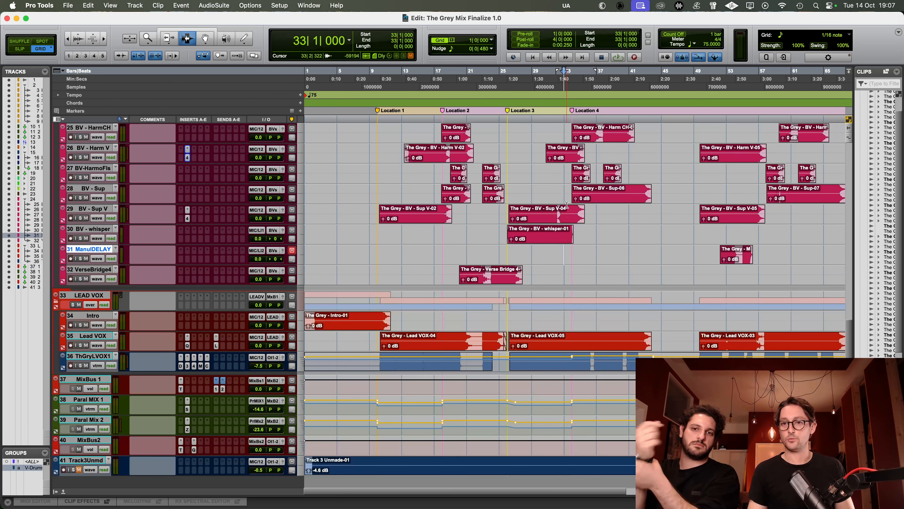
pyautogui.click(559, 193)
pyautogui.press('space')
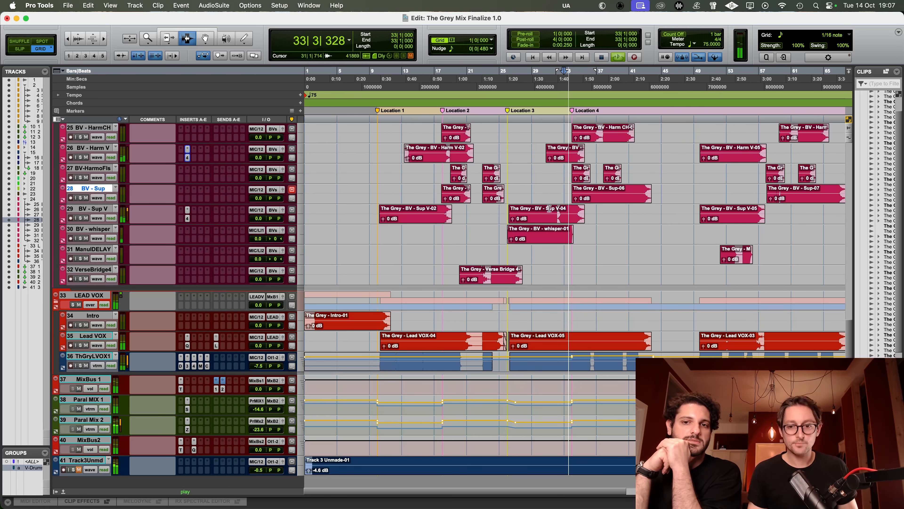
pyautogui.hscroll(5, 550, 212)
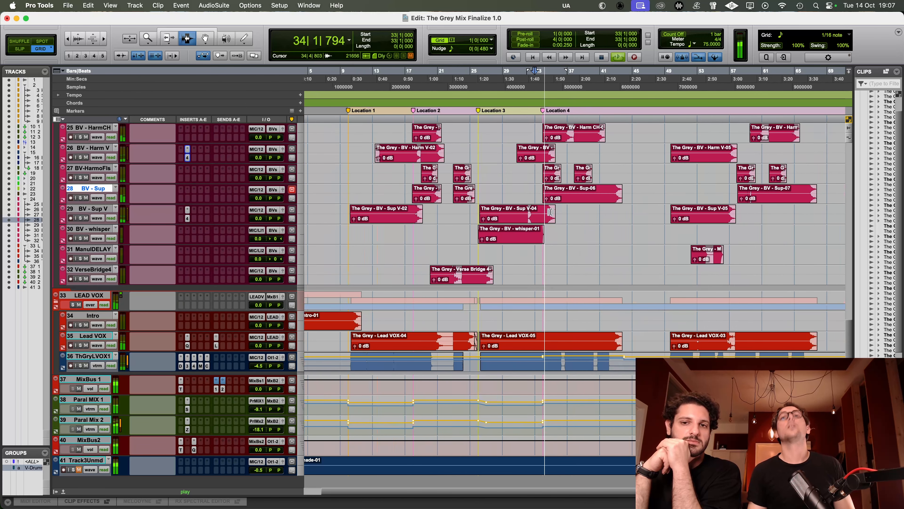
pyautogui.scroll(1, 551, 211)
pyautogui.scroll(1, 551, 212)
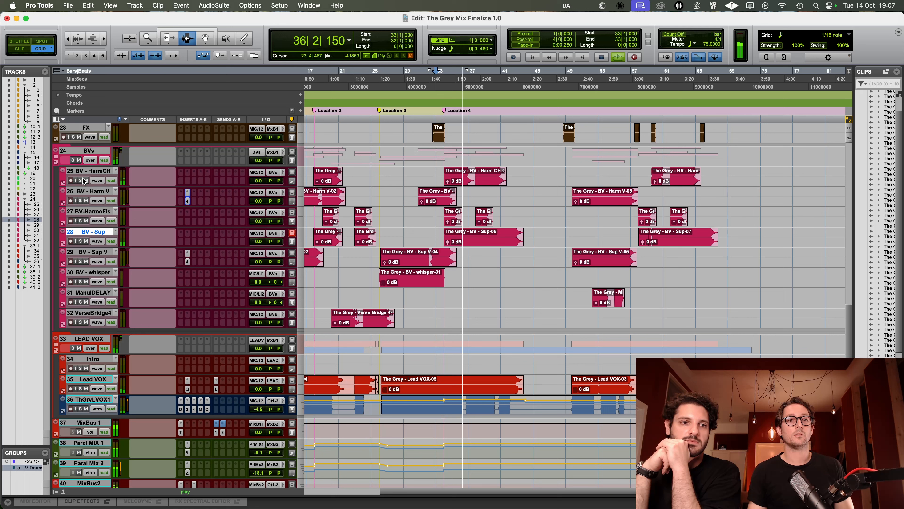
# Step: Solo BV - HarmCH and BV - Sup one after the other and listen to each from Location 4
pyautogui.press('space')
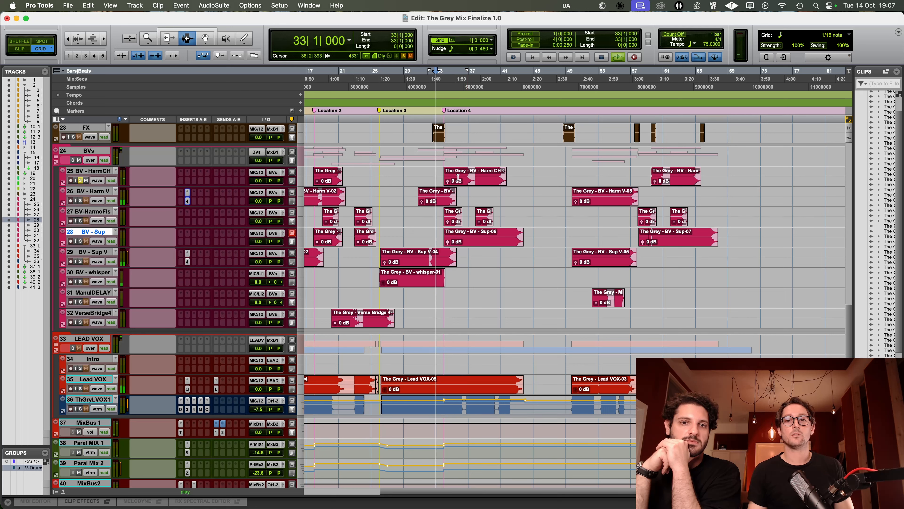
pyautogui.click(442, 175)
pyautogui.press('space')
pyautogui.press('space')
pyautogui.click(81, 241)
pyautogui.press('space')
pyautogui.press('space')
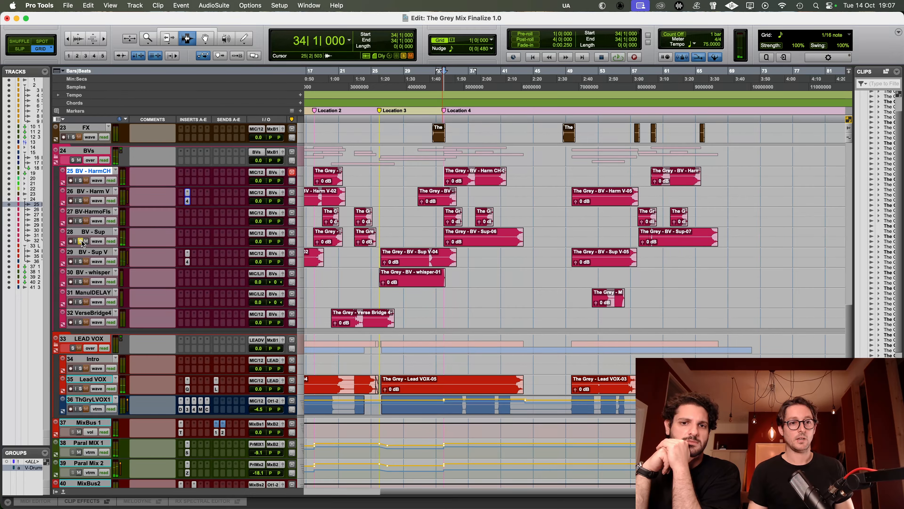
pyautogui.press('space')
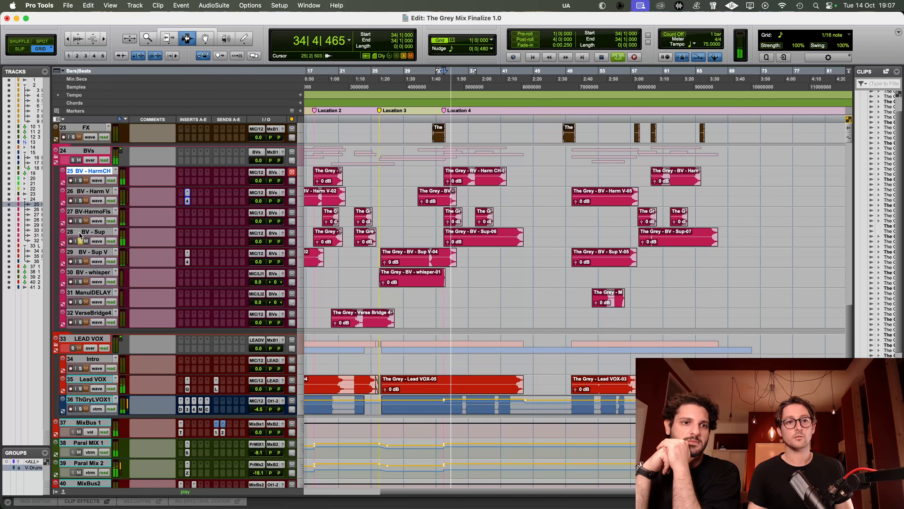
# Step: Replay from Location 4 with BV - Sup selected, comparing it in the full mix and soloed, with the timeline zoomed in
pyautogui.click(88, 233)
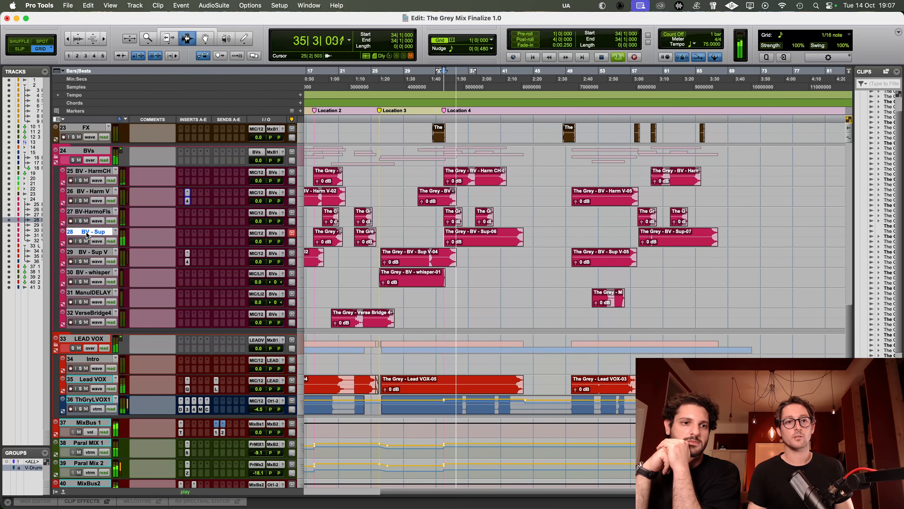
pyautogui.press('space')
pyautogui.press('space')
pyautogui.press('t')
pyautogui.press('t')
pyautogui.click(81, 241)
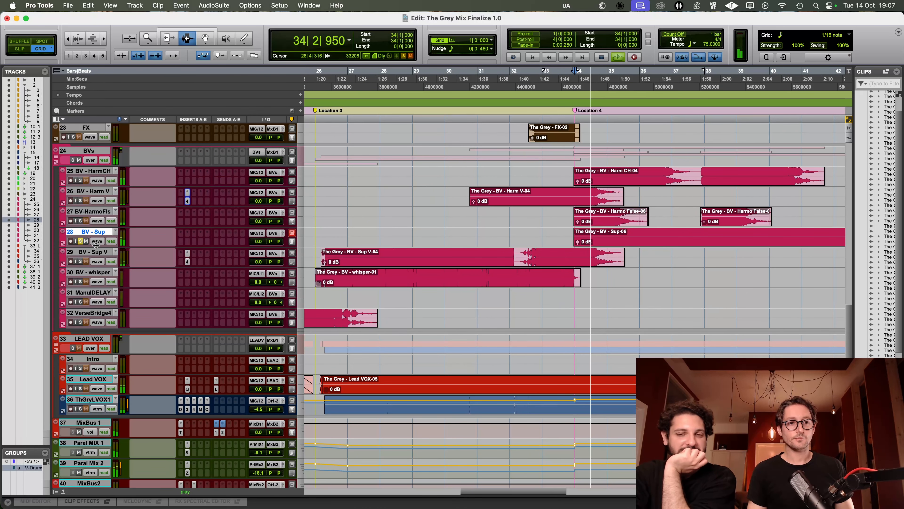
# Step: Enlarge the BV - Sup track height and readjust the waveform zoom until its dynamics are readable, saving the session along the way
pyautogui.moveTo(96, 246); pyautogui.dragTo(95, 261)
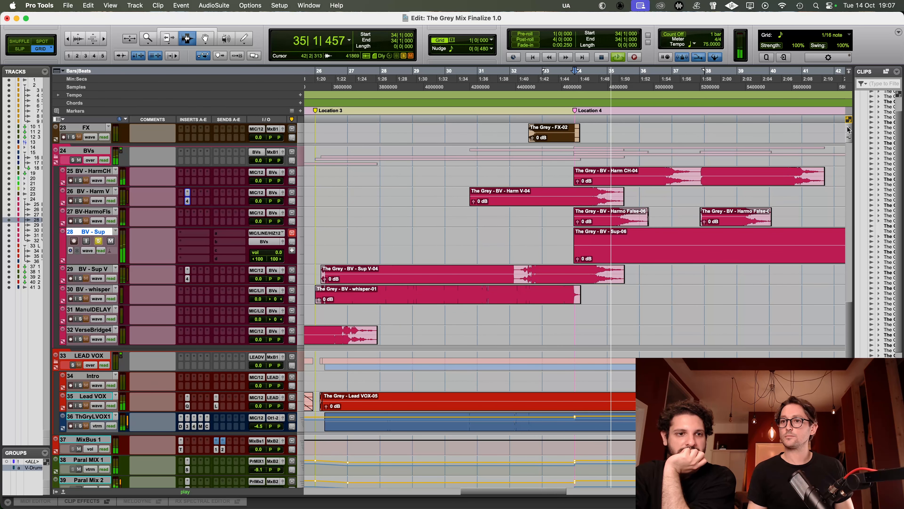
pyautogui.moveTo(848, 199); pyautogui.dragTo(848, 246)
pyautogui.press('space')
pyautogui.hscroll(-1, 705, 112)
pyautogui.press('super+s')
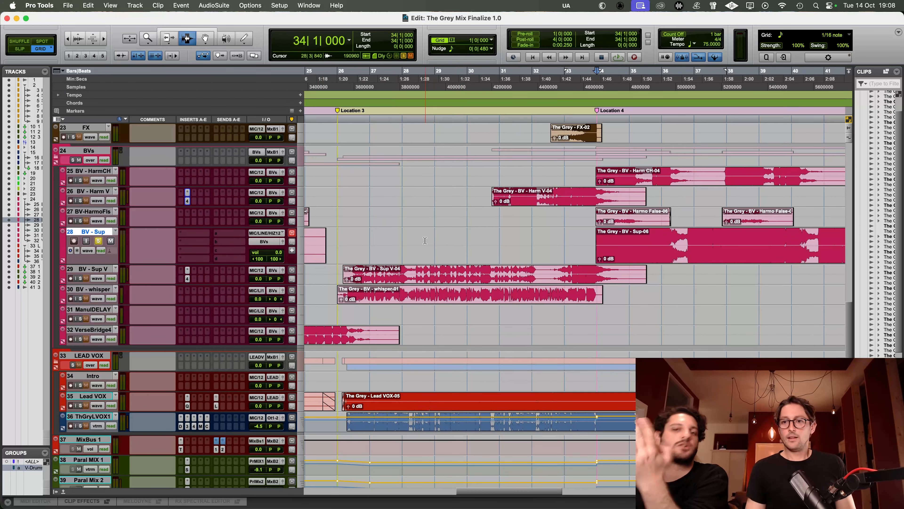
pyautogui.hscroll(5, 704, 113)
pyautogui.moveTo(849, 128); pyautogui.dragTo(850, 172)
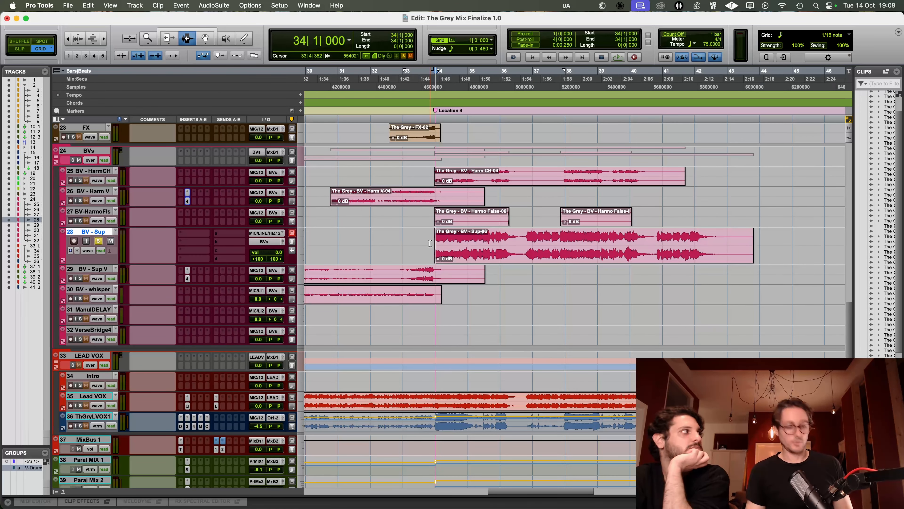
# Step: Play the soloed BV - Sup from Location 4 and, in Slip mode, raise its volume trim to +3.2 dB across the quieter phrase in bars 35–36
pyautogui.press('space')
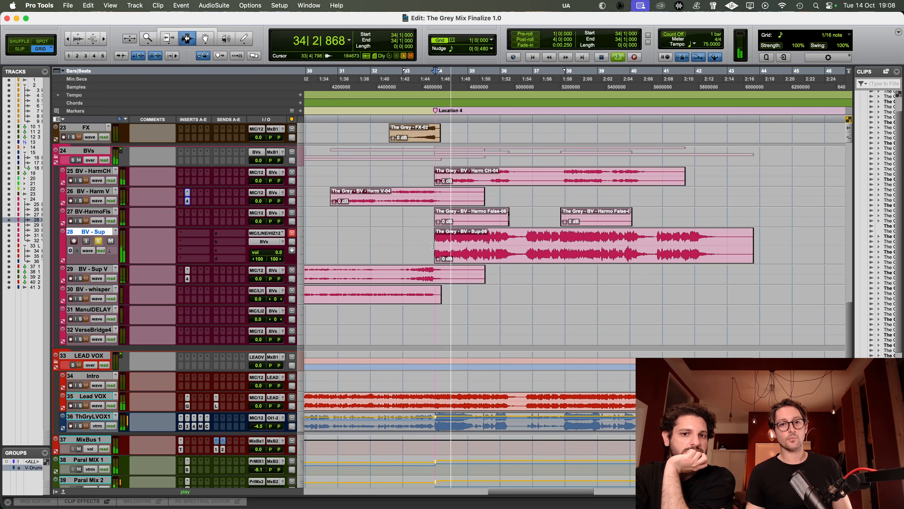
pyautogui.press('space')
pyautogui.press('-')
pyautogui.press('F2')
pyautogui.press('F6')
pyautogui.moveTo(472, 249); pyautogui.dragTo(494, 252)
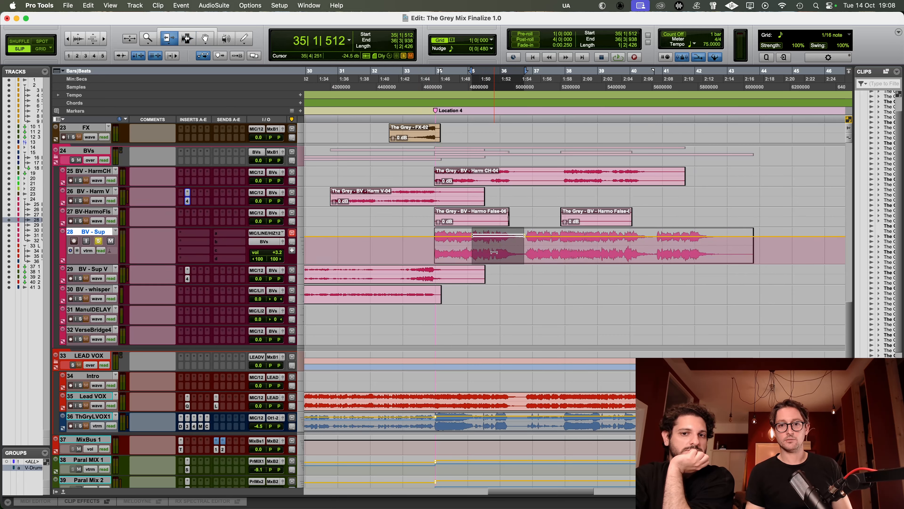
# Step: Replay the raised BV - Sup phrase and move the breakpoint at its start so the volume trim ramps up gradually
pyautogui.click(454, 237)
pyautogui.press('space')
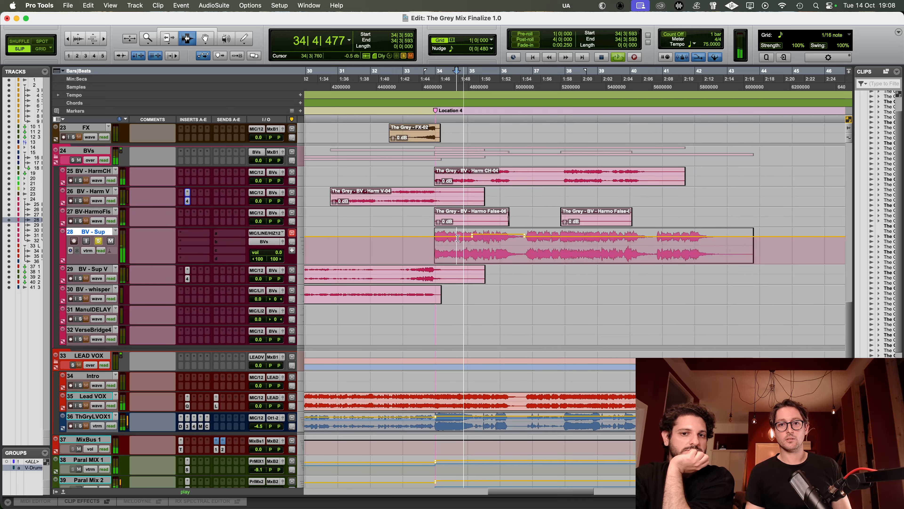
pyautogui.click(477, 238)
pyautogui.press('space')
pyautogui.press('t')
pyautogui.press('t')
pyautogui.press('F8')
pyautogui.click(572, 236)
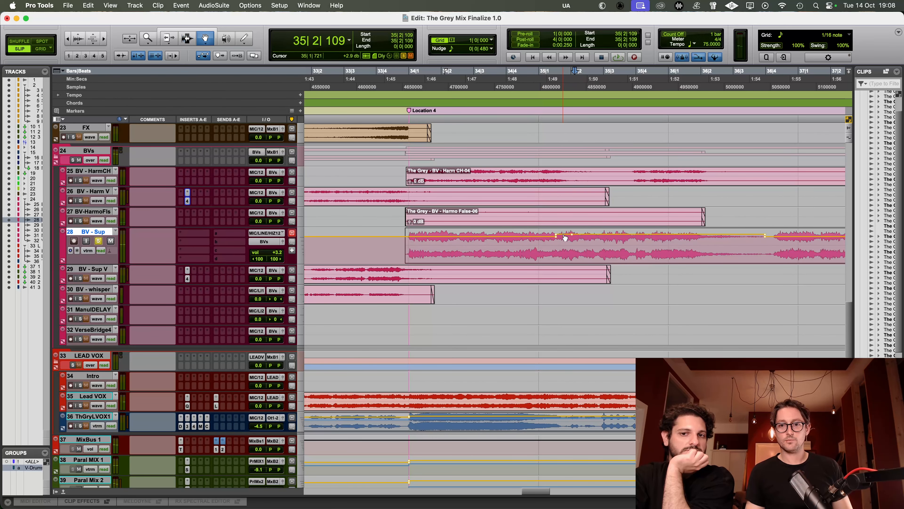
pyautogui.press('r')
pyautogui.press('r')
# Step: Unsolo BV - Sup and play the full mix from just before Location 4 to check its raised phrase in bars 35–36
pyautogui.press('F7')
pyautogui.click(536, 239)
pyautogui.click(532, 239)
pyautogui.click(530, 241)
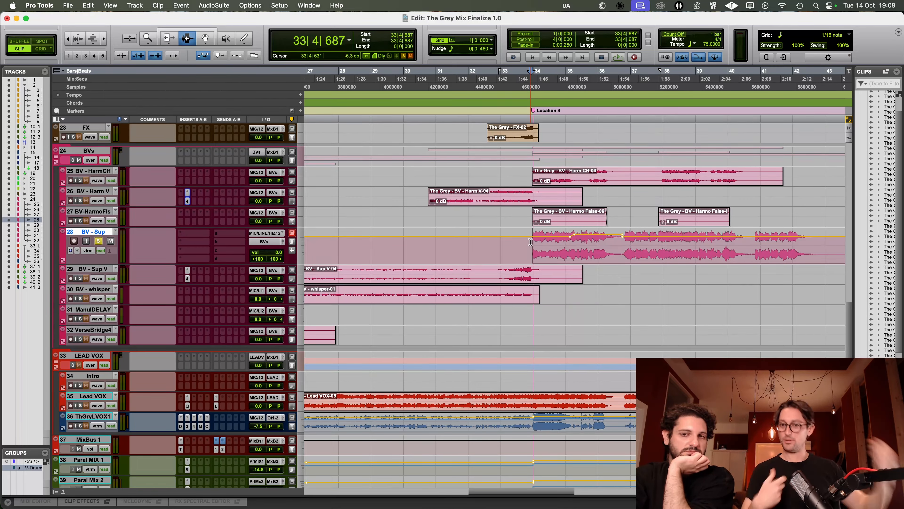
pyautogui.moveTo(570, 243); pyautogui.dragTo(620, 243)
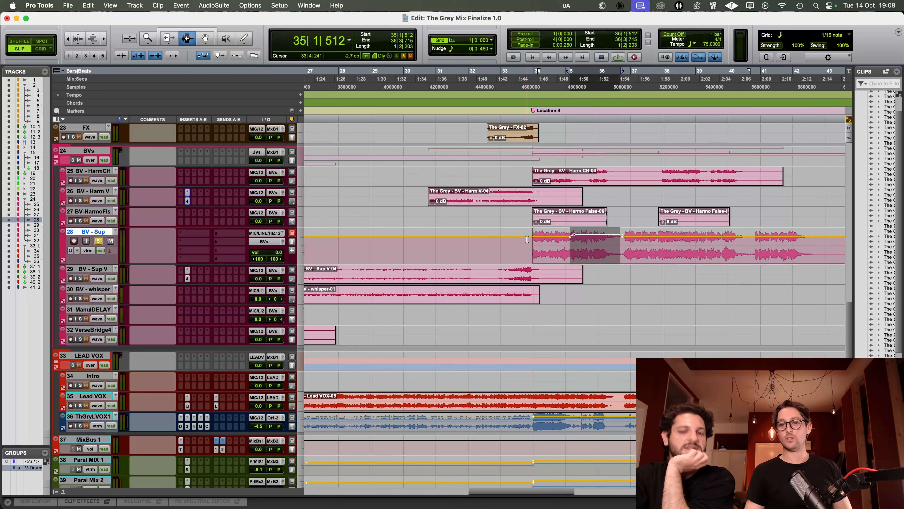
pyautogui.click(528, 239)
pyautogui.press('space')
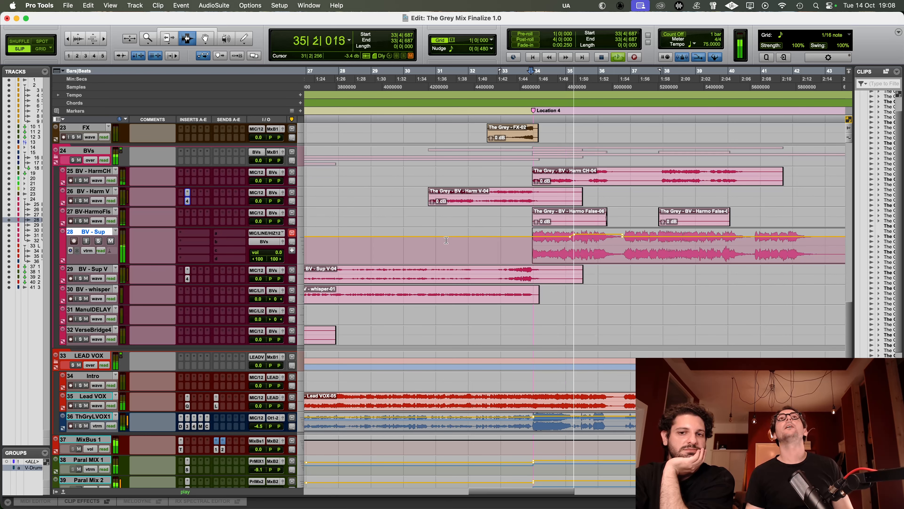
pyautogui.press('space')
# Step: Select the matching phrase in bars 35–36 on BV - HarmCH and raise its volume trim
pyautogui.moveTo(574, 240); pyautogui.dragTo(622, 240)
pyautogui.press('p')
pyautogui.press('p')
pyautogui.press('p')
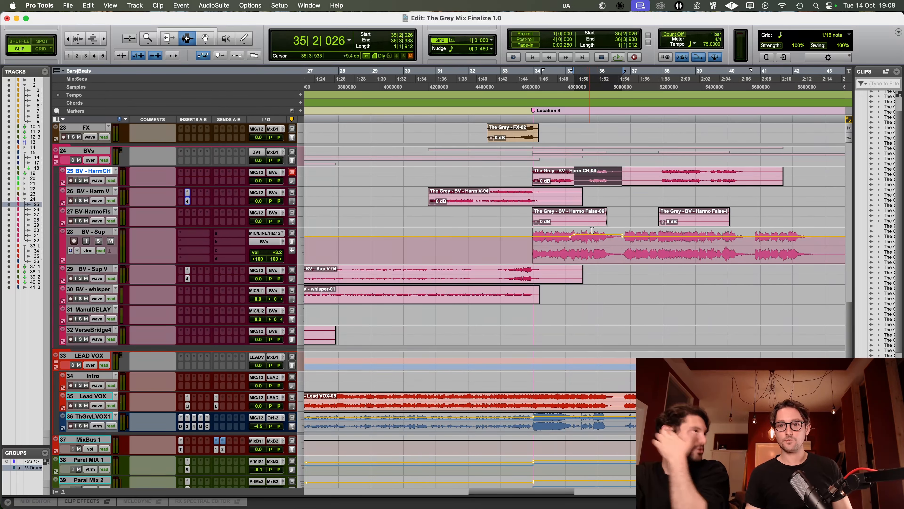
pyautogui.moveTo(583, 176); pyautogui.dragTo(618, 176)
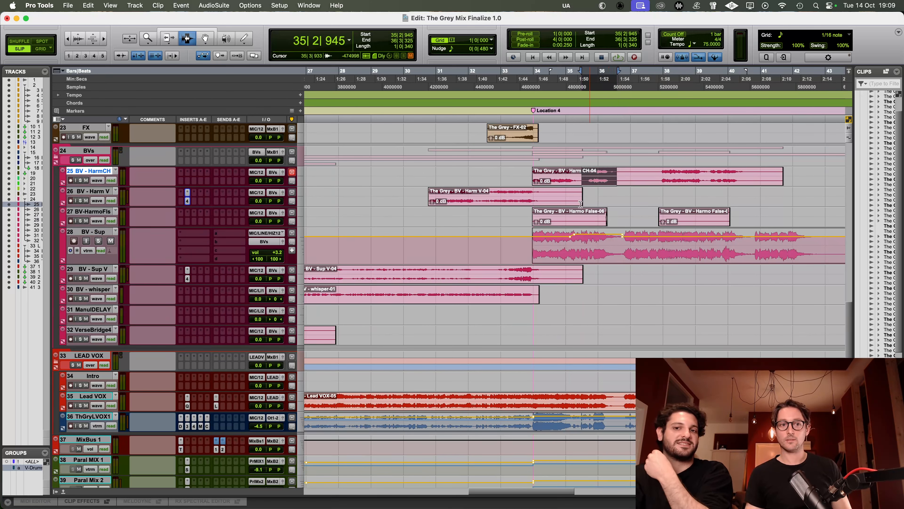
pyautogui.click(96, 181)
pyautogui.click(117, 197)
pyautogui.moveTo(599, 171); pyautogui.dragTo(599, 170)
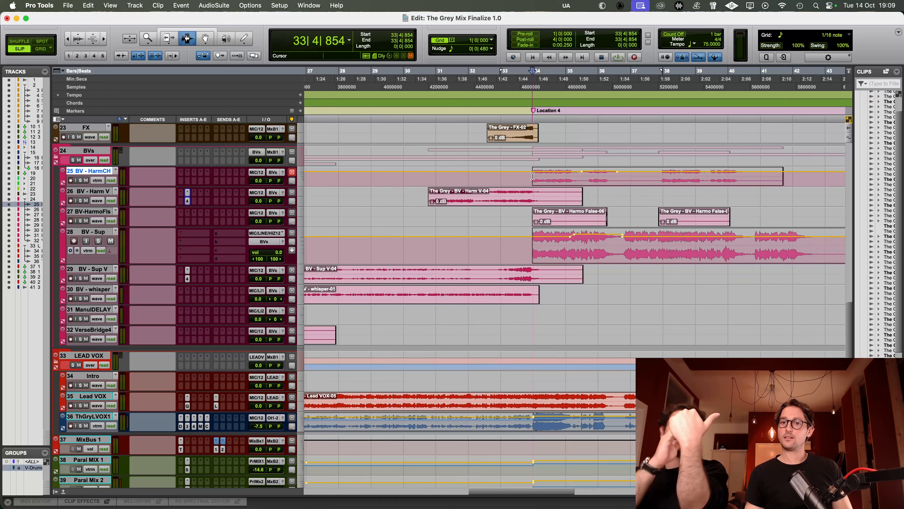
# Step: Play the full mix from bar 33 before Location 4 through the chorus to check the vocal balance
pyautogui.moveTo(533, 177); pyautogui.dragTo(578, 176)
pyautogui.click(556, 177)
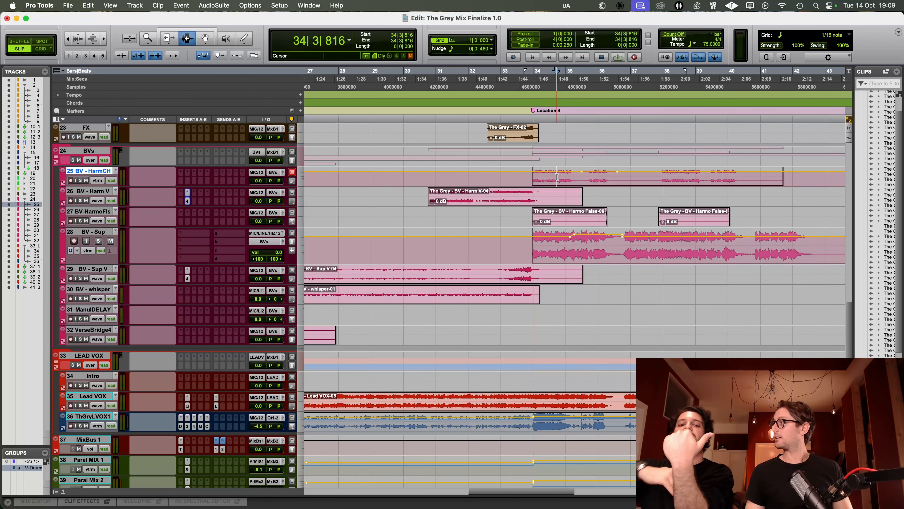
pyautogui.scroll(-1, 557, 358)
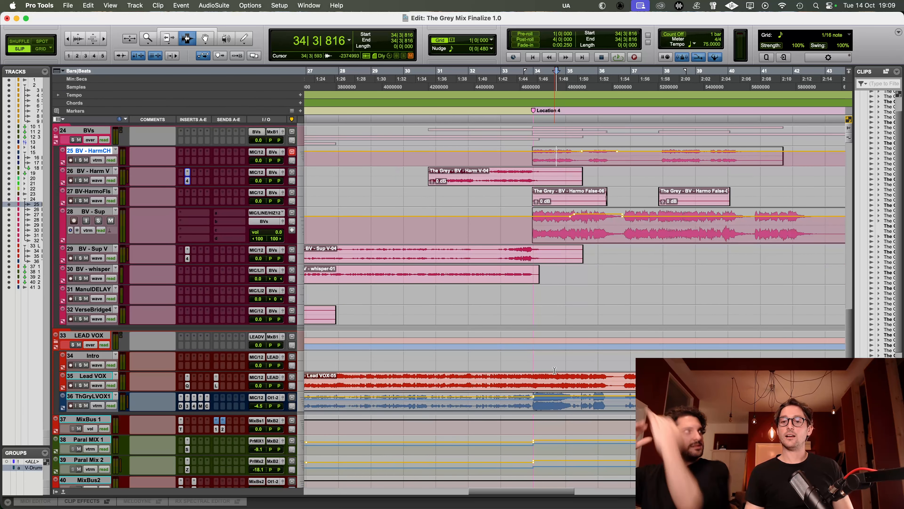
pyautogui.scroll(-2, 557, 358)
pyautogui.click(533, 360)
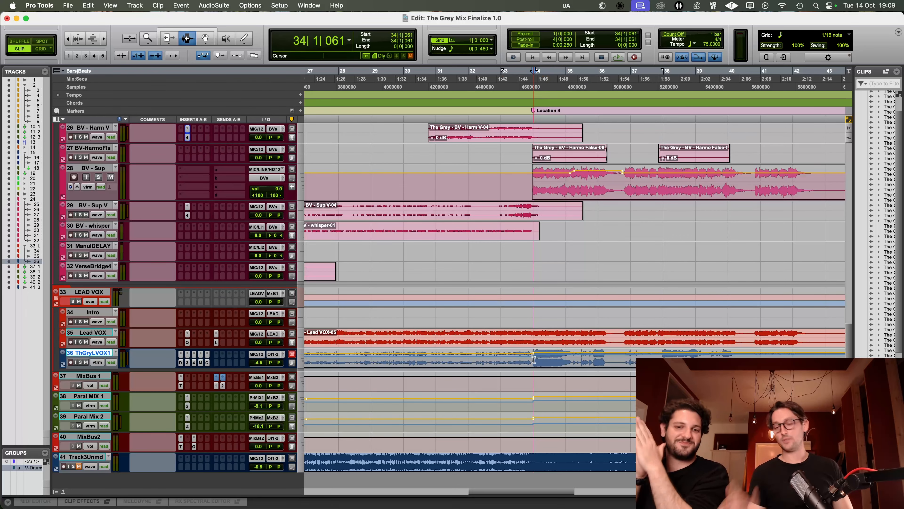
pyautogui.click(519, 360)
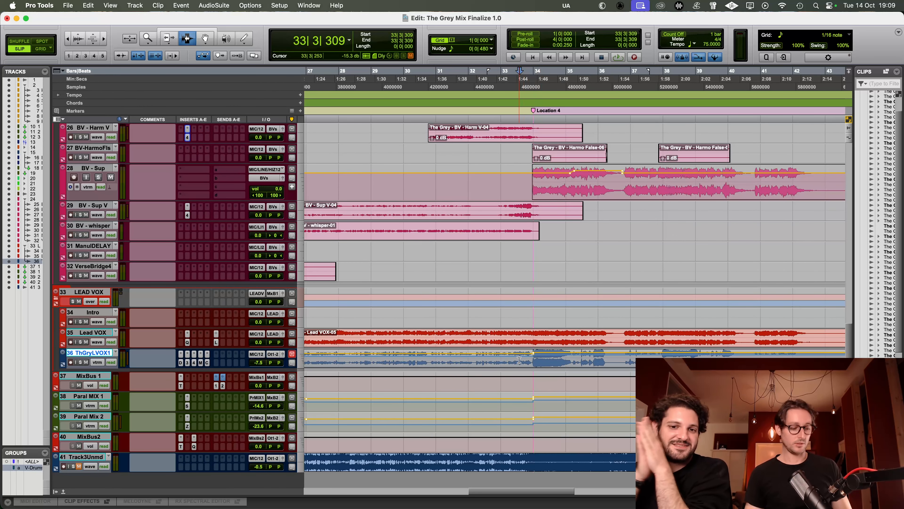
pyautogui.click(509, 360)
pyautogui.press('space')
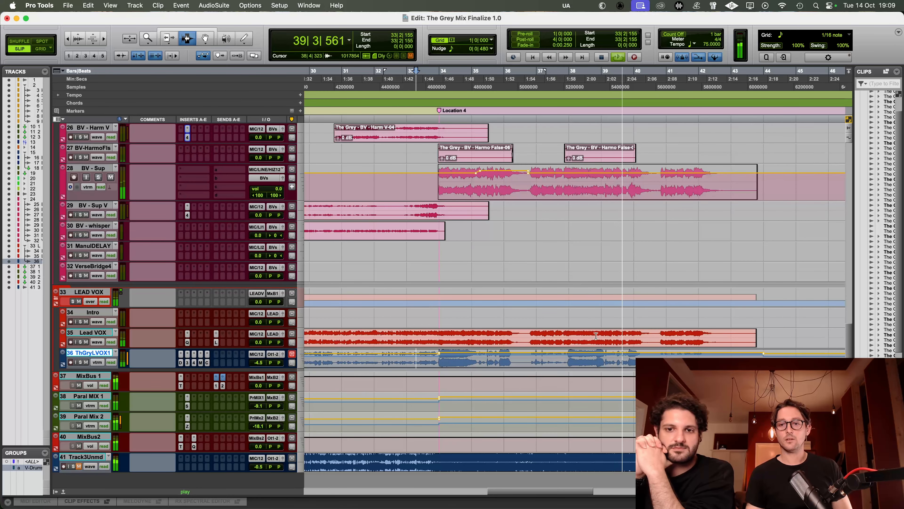
# Step: From bar 39, solo ThGryLVOX1, Lead VOX and BV - Sup in turn and listen to the same chorus phrase on each
pyautogui.click(604, 360)
pyautogui.hotkey('shift', 's')
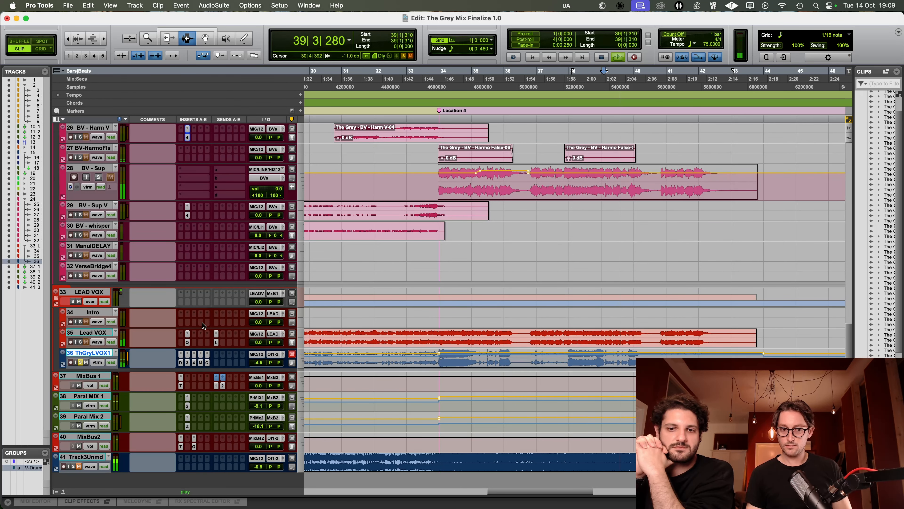
pyautogui.click(81, 342)
pyautogui.press('space')
pyautogui.press('space')
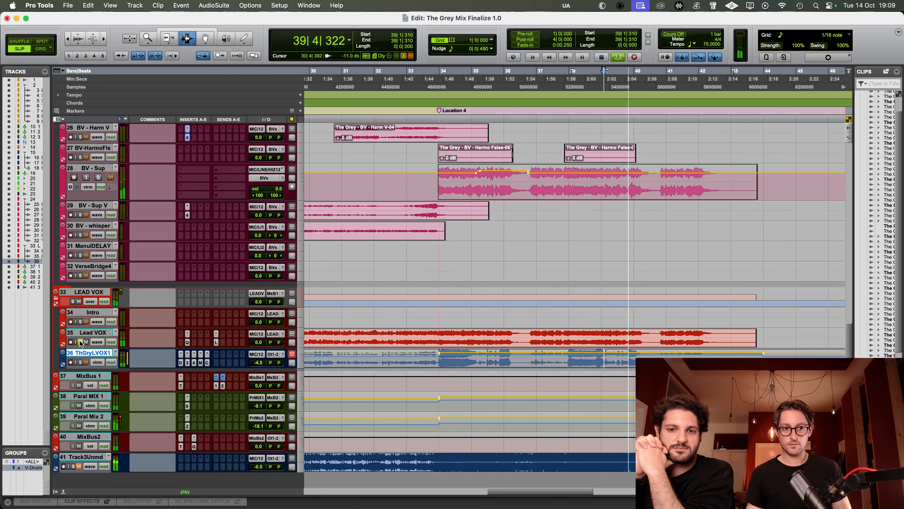
pyautogui.press('space')
pyautogui.click(98, 177)
pyautogui.press('space')
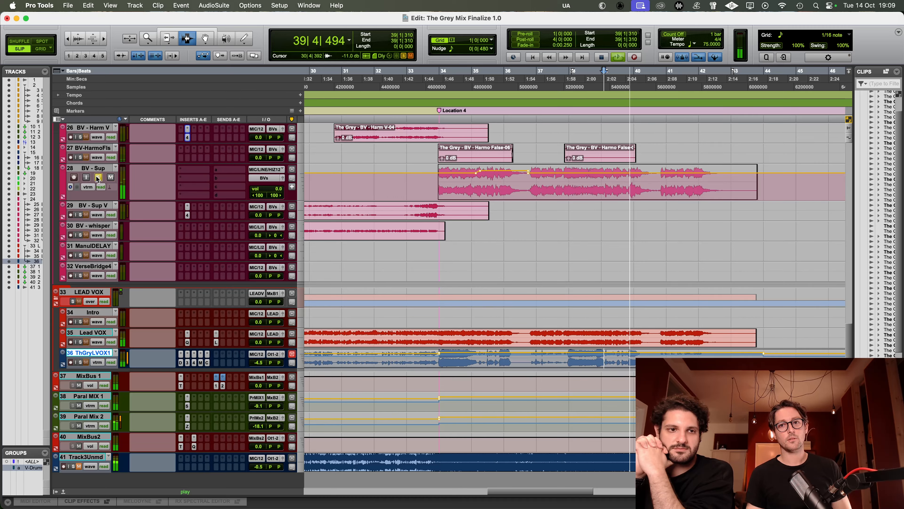
# Step: Select the phrase in bars 39–40 on BV - Sup and copy ThGryLVOX1's Maag EQ4 onto that track
pyautogui.press('space')
pyautogui.moveTo(605, 192); pyautogui.dragTo(653, 193)
pyautogui.scroll(1, 628, 199)
pyautogui.click(194, 383)
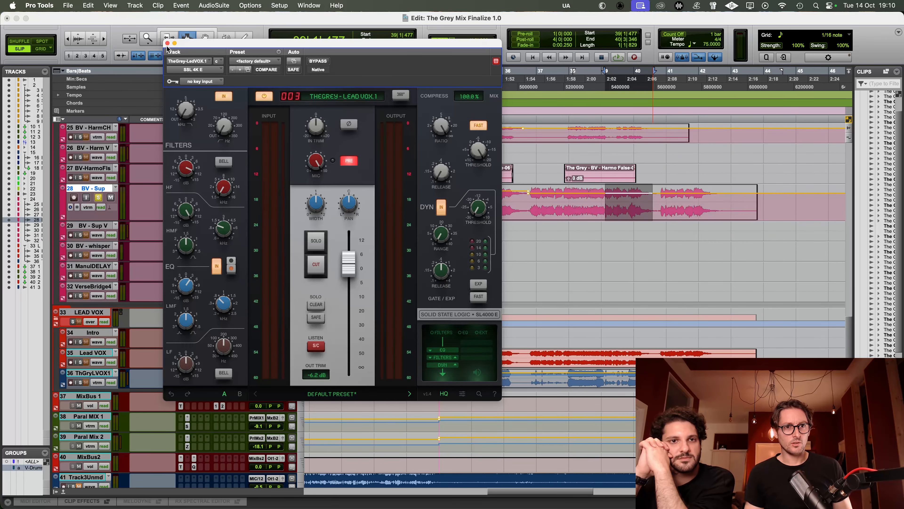
pyautogui.click(169, 42)
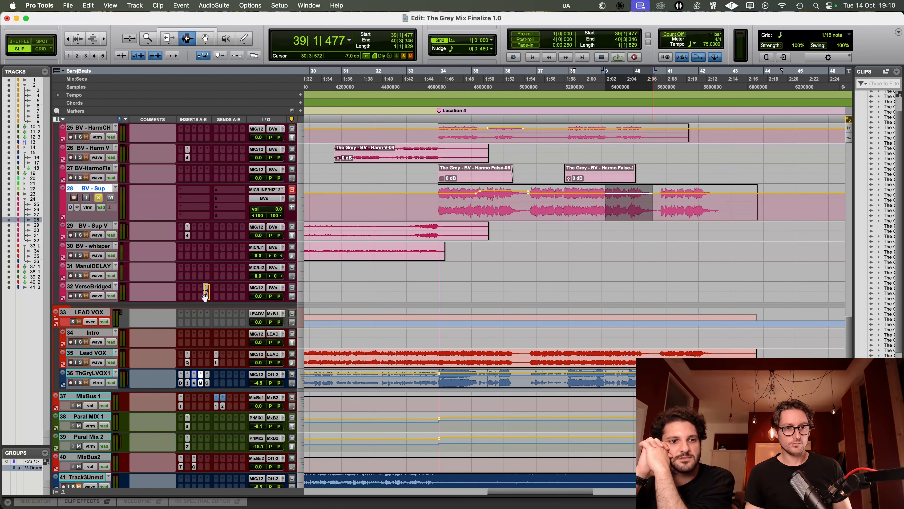
pyautogui.moveTo(197, 227); pyautogui.dragTo(196, 199)
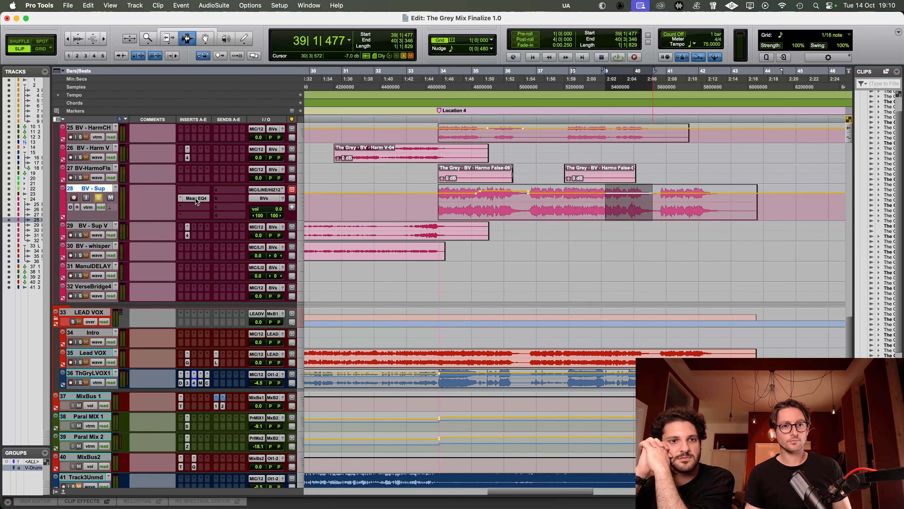
# Step: Adjust the air gain on BV - Sup's Maag EQ4 during soloed playback and compare the EQ with bypass
pyautogui.click(195, 198)
pyautogui.press('space')
pyautogui.moveTo(340, 124); pyautogui.dragTo(339, 109)
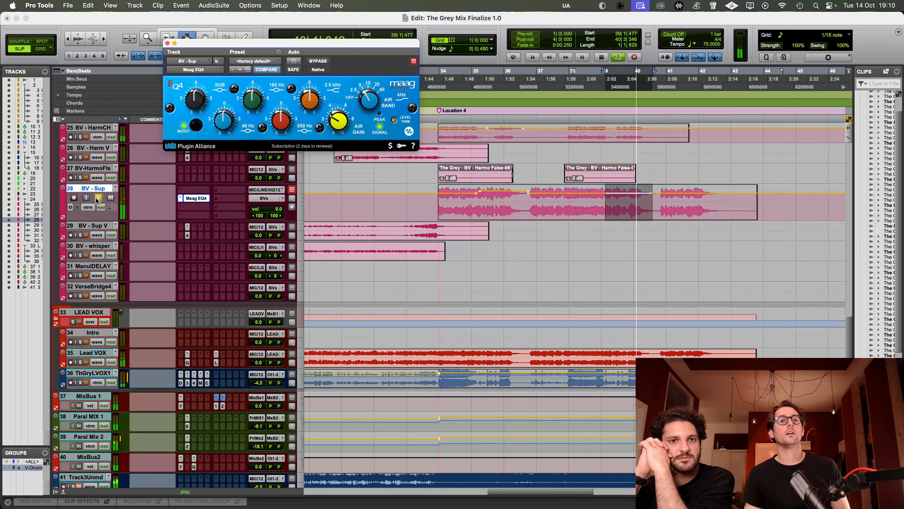
pyautogui.click(318, 62)
pyautogui.click(318, 62)
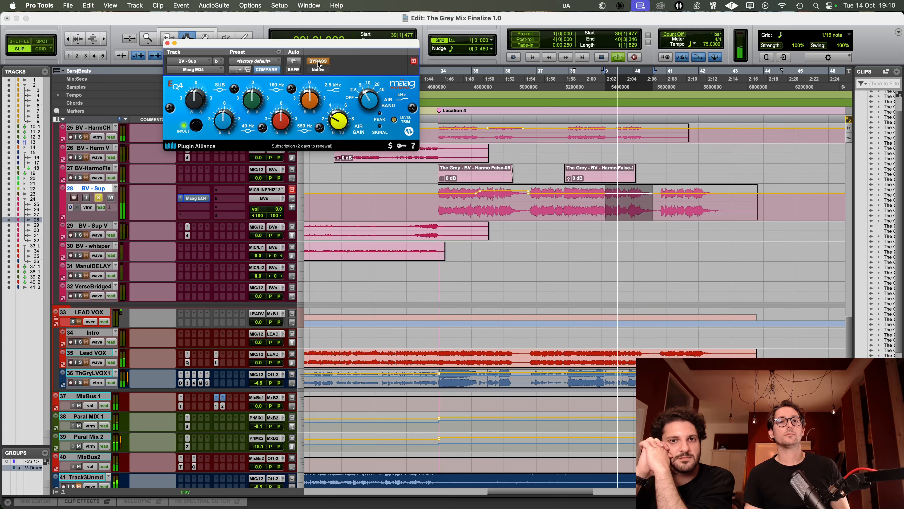
pyautogui.press('space')
# Step: Unsolo BV - Sup and fine-tune its Maag EQ4 air gain while the full mix plays
pyautogui.click(98, 197)
pyautogui.press('space')
pyautogui.moveTo(337, 122); pyautogui.dragTo(336, 126)
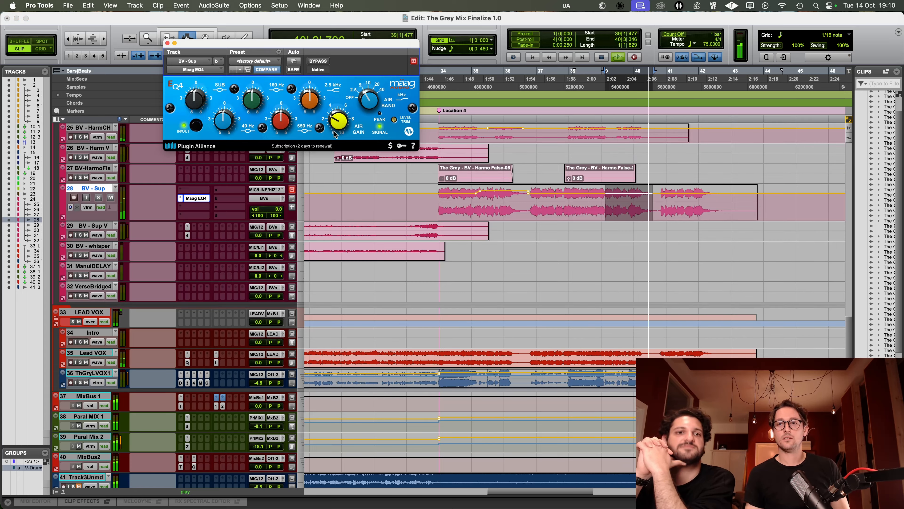
# Step: Play the full mix from bar 38 to check how the brightened BV - Sup sits in the chorus
pyautogui.click(572, 210)
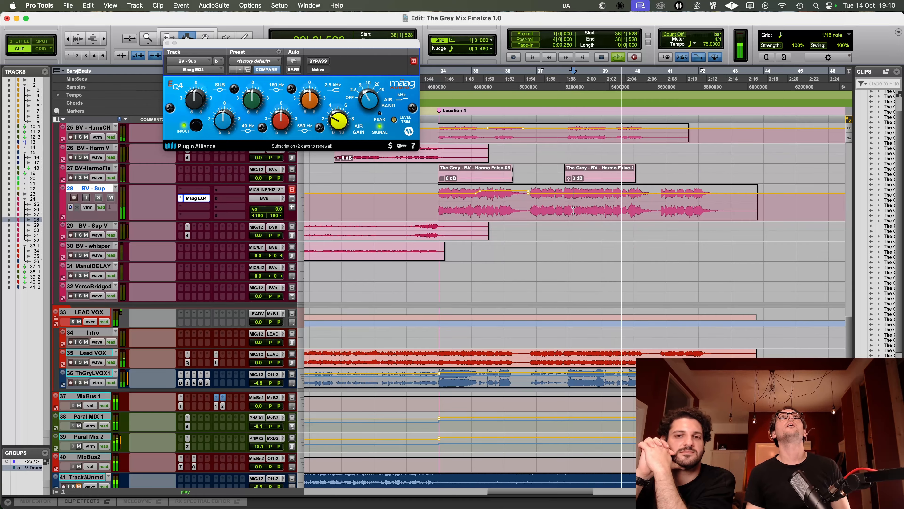
pyautogui.press('space')
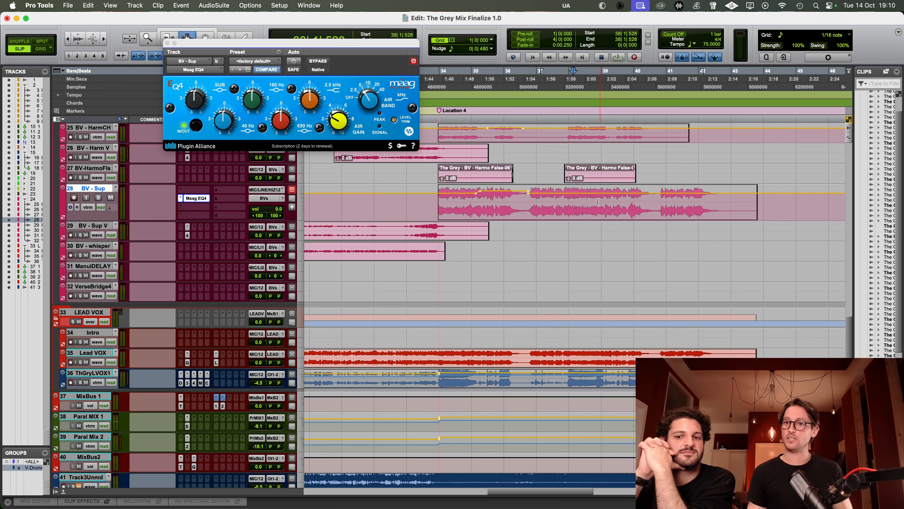
pyautogui.click(597, 203)
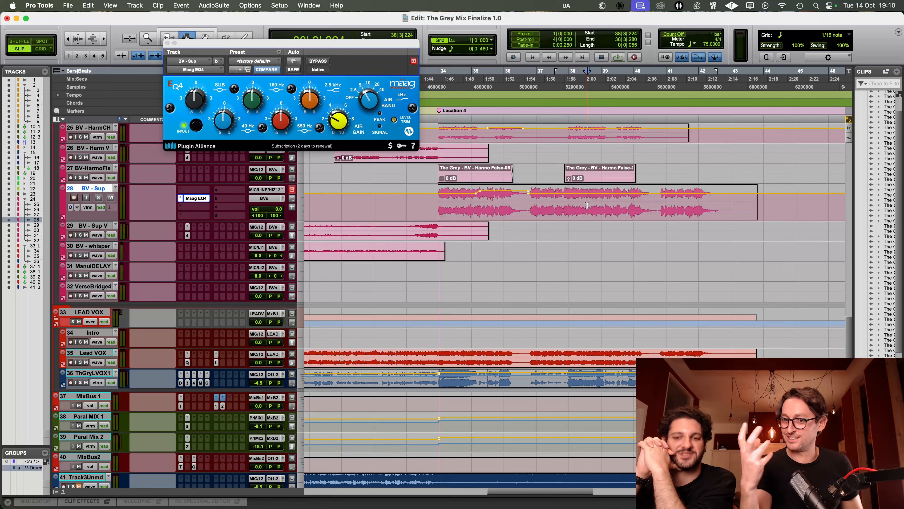
pyautogui.press('KP_1')
pyautogui.press('space')
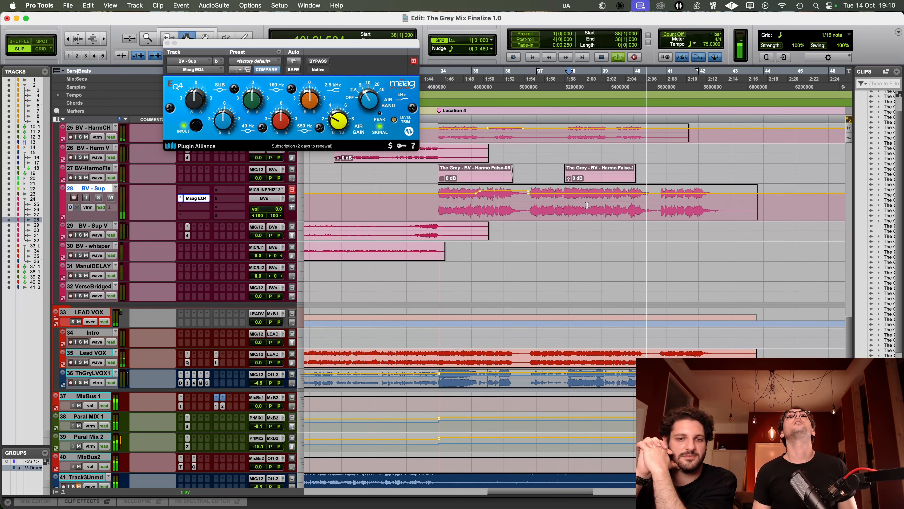
# Step: Close BV - Sup's Maag EQ4, stop playback and save the session
pyautogui.press('super+w')
pyautogui.press('space')
pyautogui.press('super+equal')
pyautogui.press('super+s')
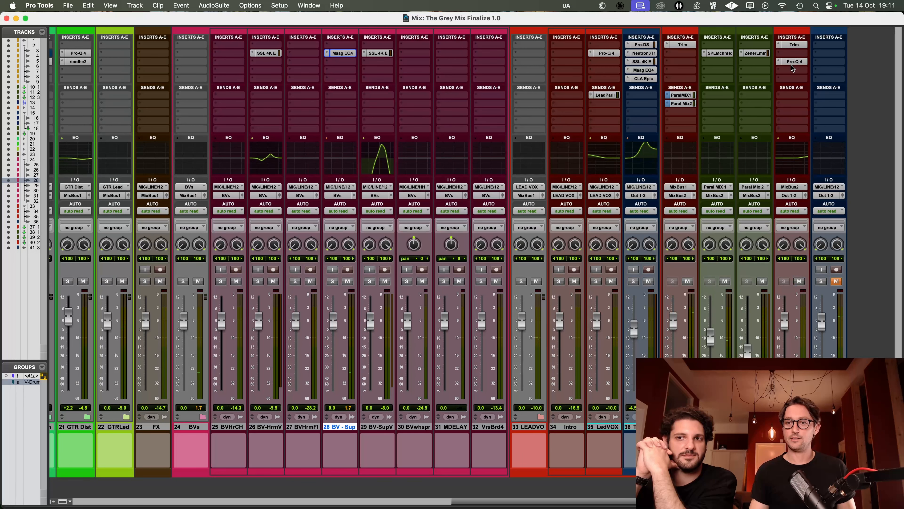
# Step: Add a low shelf to MixBus2's Pro-Q 4 at about 68.5 Hz, +4.98 dB, and compare it on and off during playback
pyautogui.click(800, 63)
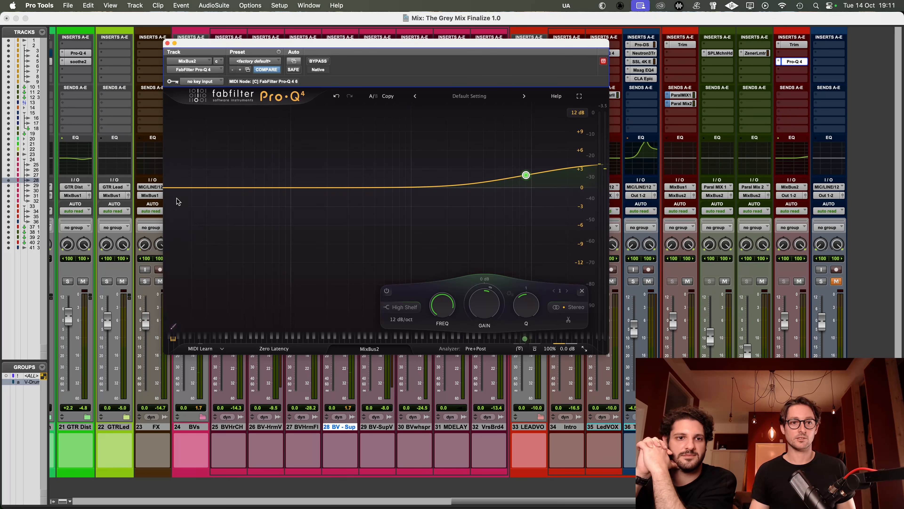
pyautogui.moveTo(203, 189); pyautogui.dragTo(271, 172)
pyautogui.press('space')
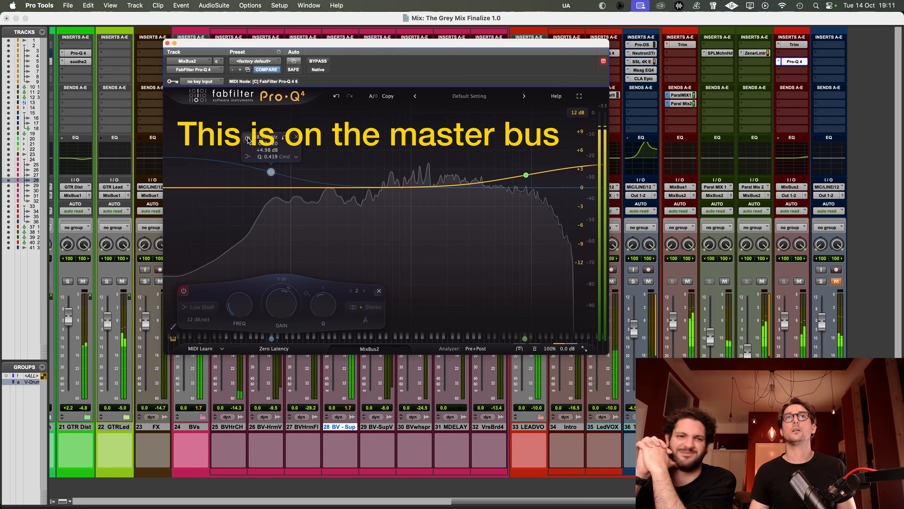
pyautogui.click(248, 140)
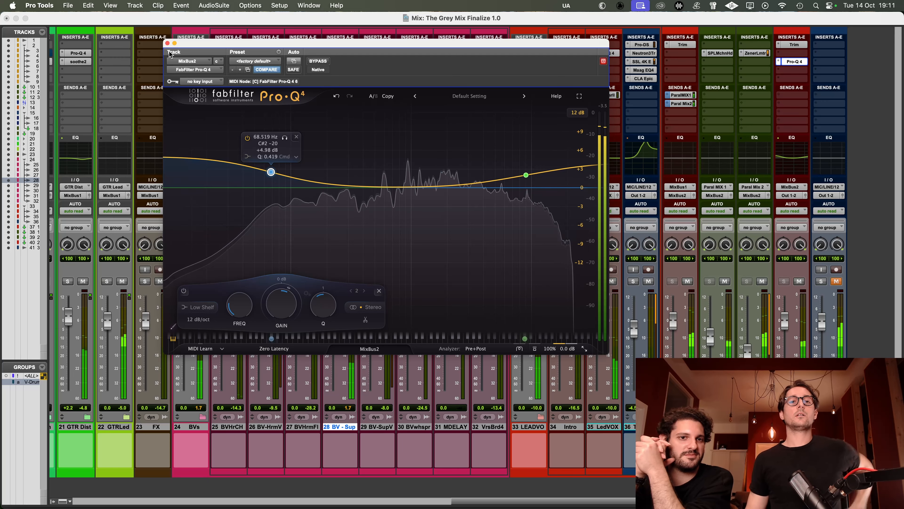
pyautogui.click(167, 44)
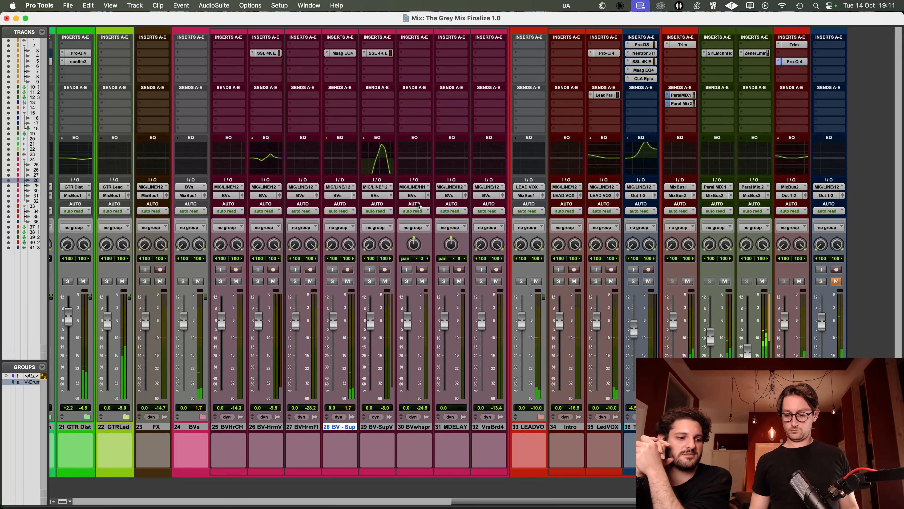
pyautogui.press('super+equal')
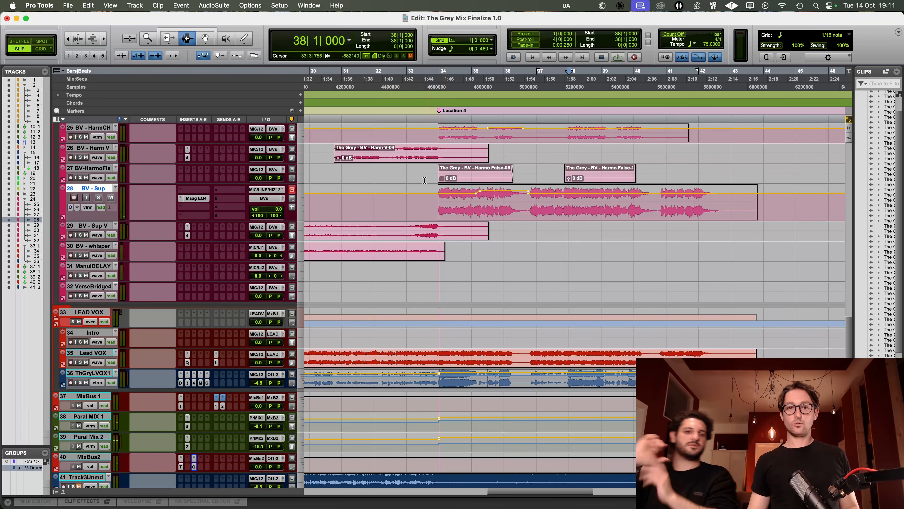
# Step: Play the full mix from bar 32 into the chorus to check the transition at Location 4
pyautogui.click(401, 196)
pyautogui.press('space')
# Step: Listen again from bar 32 and raise the Lead VOX track's volume to about +1.7 dB
pyautogui.press('space')
pyautogui.scroll(-3, 472, 302)
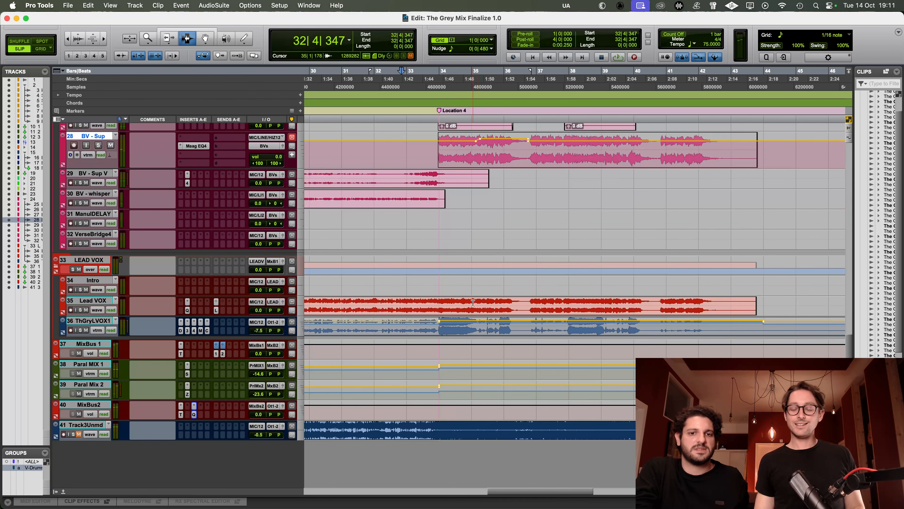
pyautogui.click(403, 306)
pyautogui.click(385, 308)
pyautogui.press('space')
pyautogui.press('space')
pyautogui.moveTo(258, 310); pyautogui.dragTo(259, 308)
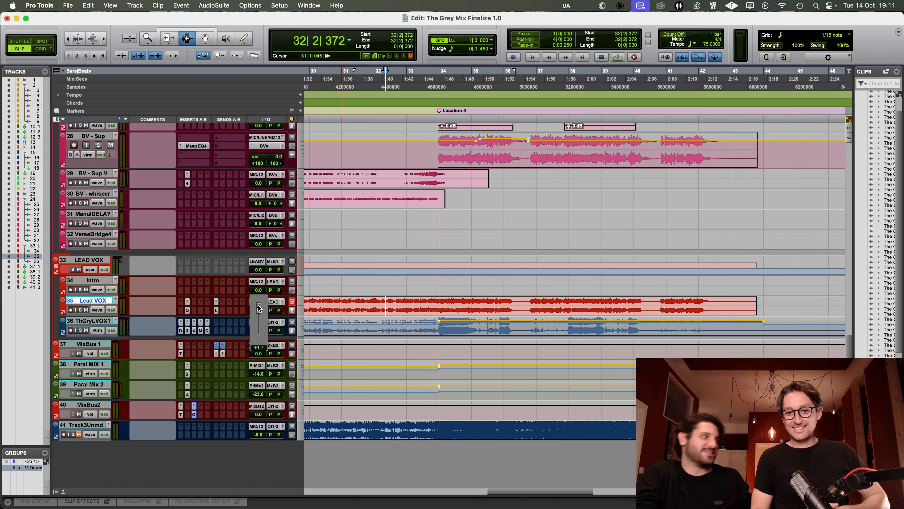